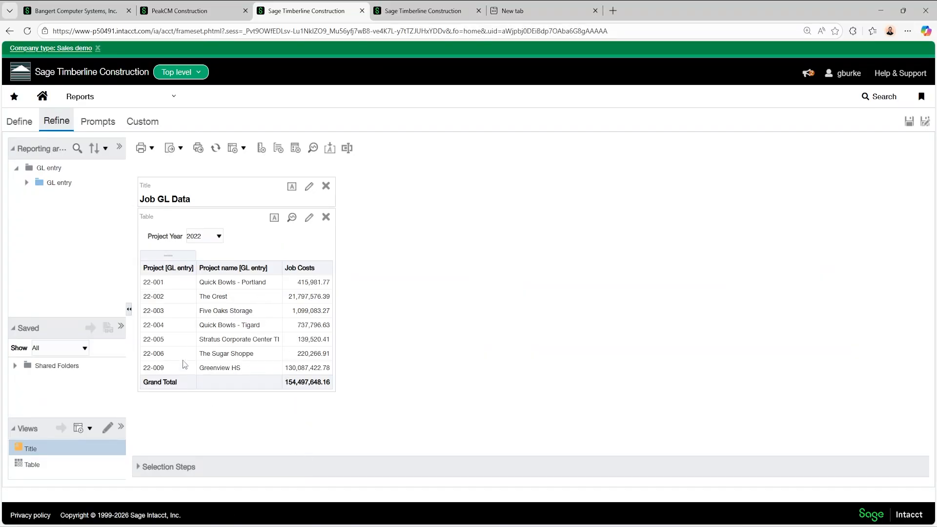
{"action": "left_click_drag", "start_coordinate": [301, 340], "coordinate": [302, 286]}
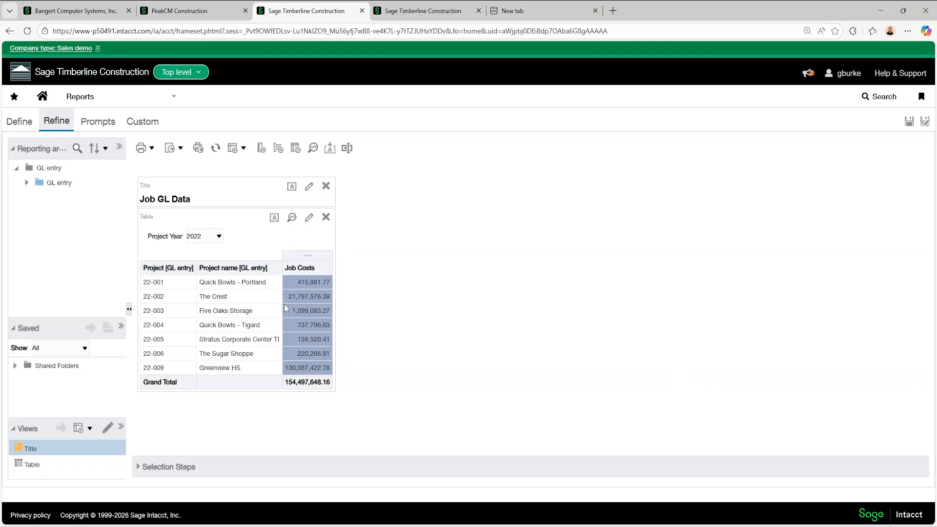
{"action": "left_click_drag", "start_coordinate": [302, 284], "coordinate": [302, 367]}
{"action": "left_click", "coordinate": [318, 383]}
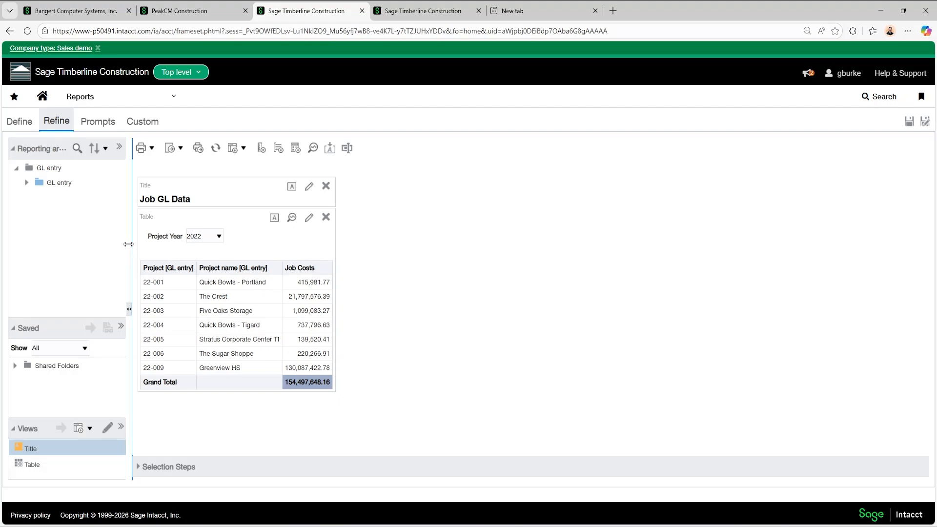
Add the Entry date [GL entry] attribute from the GL entry reporting area to the Job GL Data report
{"action": "left_click_drag", "start_coordinate": [128, 244], "coordinate": [165, 245]}
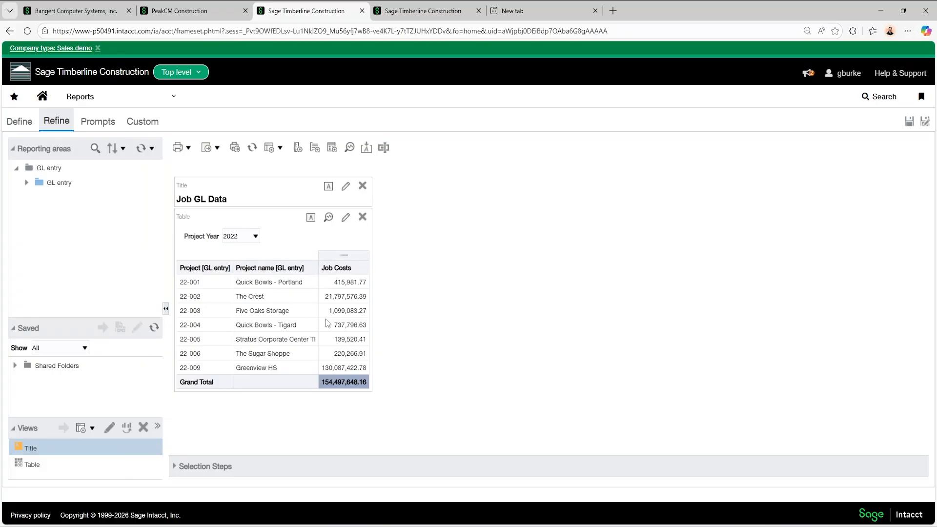
{"action": "left_click", "coordinate": [23, 183]}
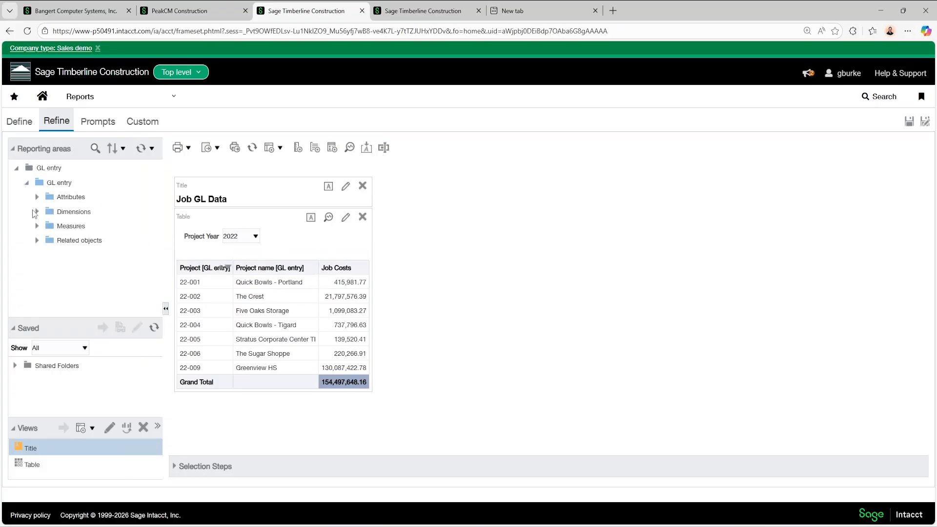
{"action": "left_click", "coordinate": [37, 197]}
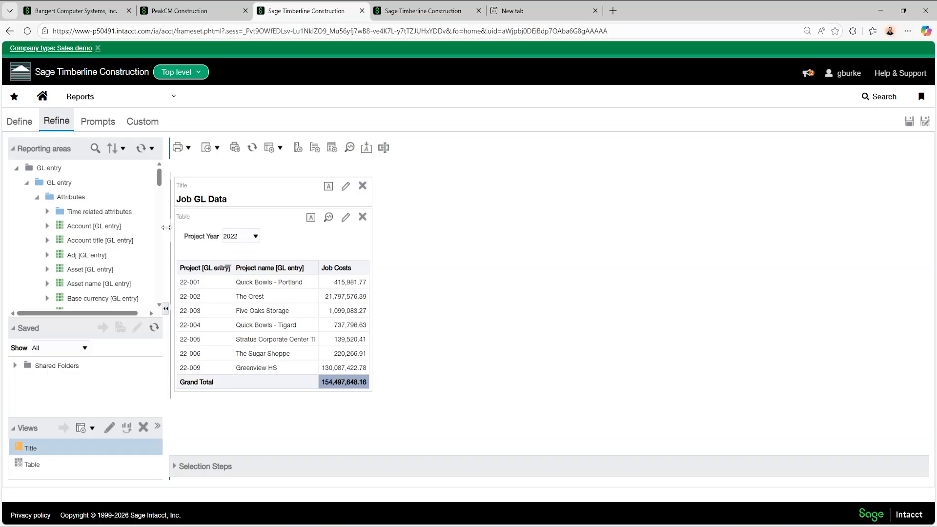
{"action": "left_click_drag", "start_coordinate": [169, 227], "coordinate": [206, 229]}
{"action": "scroll", "coordinate": [99, 239], "scroll_direction": "down", "scroll_amount": 2}
{"action": "scroll", "coordinate": [100, 239], "scroll_direction": "down", "scroll_amount": 5}
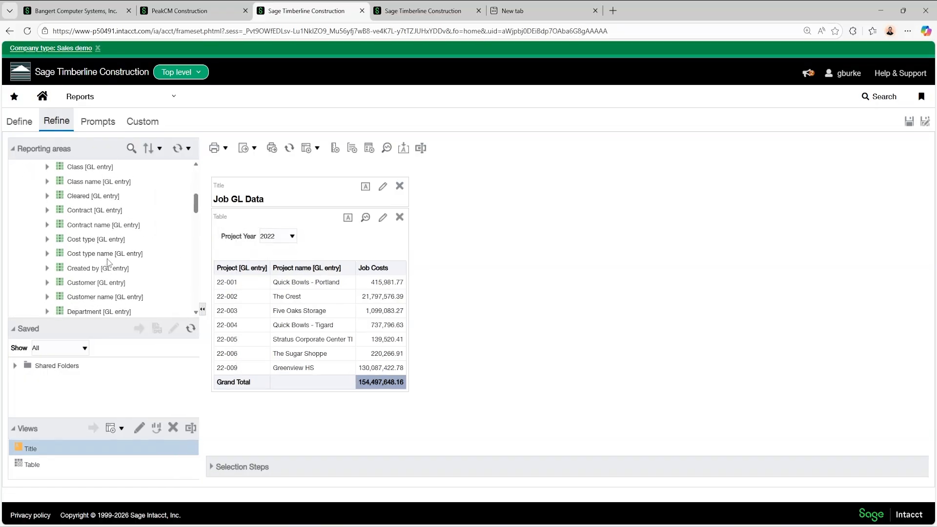
{"action": "double_click", "coordinate": [99, 283]}
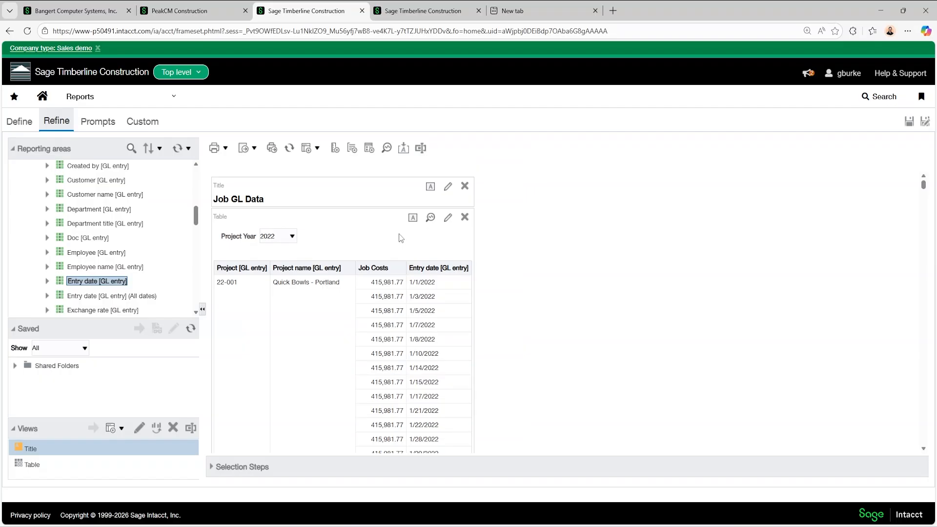
Move Entry date [GL entry] to the Excluded area of the table layout and finish editing the table
{"action": "left_click", "coordinate": [448, 217]}
{"action": "scroll", "coordinate": [559, 371], "scroll_direction": "down", "scroll_amount": 1}
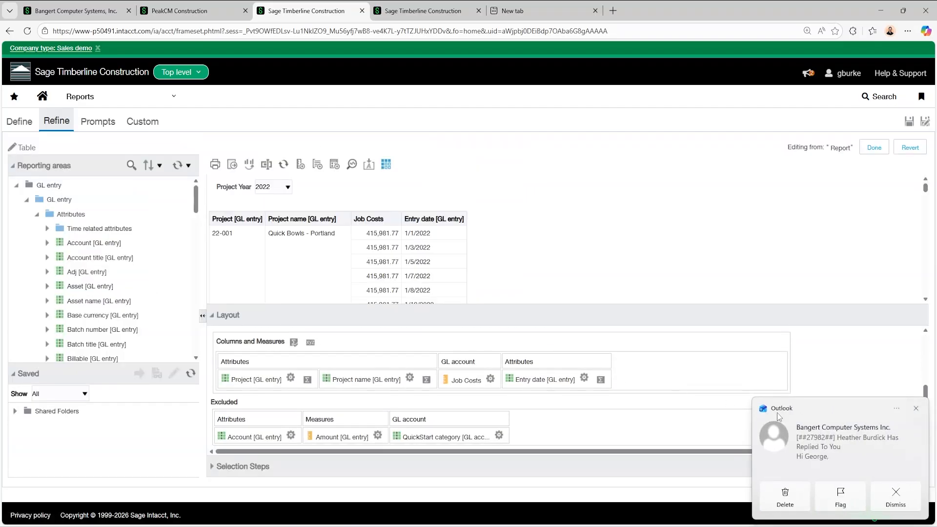
{"action": "left_click_drag", "start_coordinate": [555, 379], "coordinate": [562, 432]}
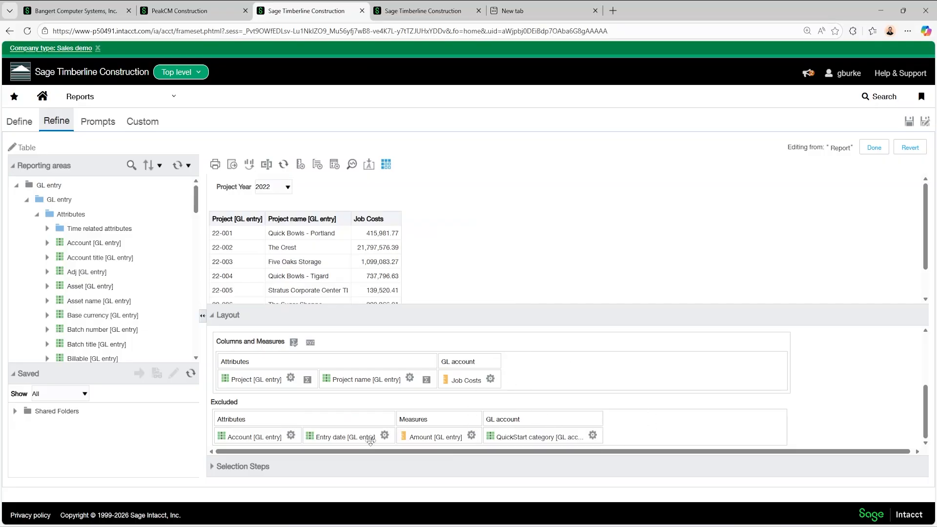
{"action": "left_click", "coordinate": [875, 148]}
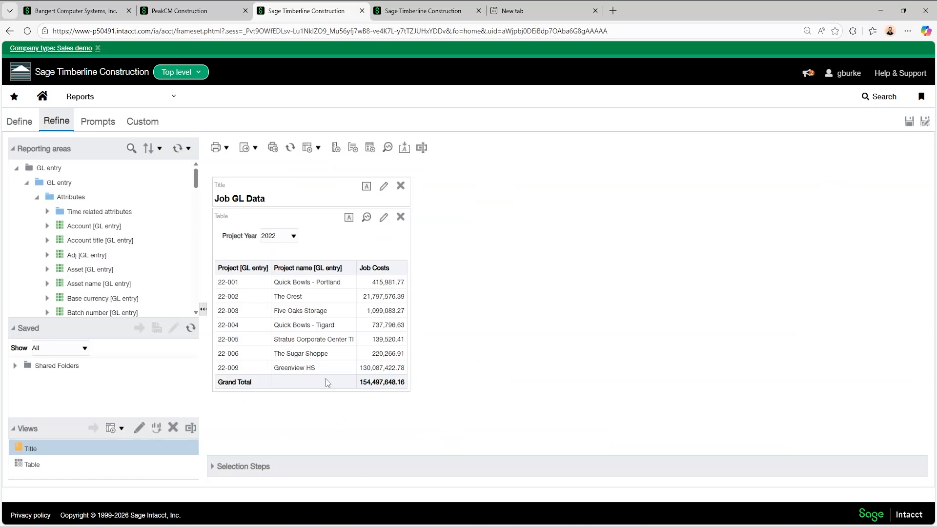
Add a column prompt on Entry date [GL entry] with the operator "is less than or equal to"
{"action": "left_click", "coordinate": [105, 125]}
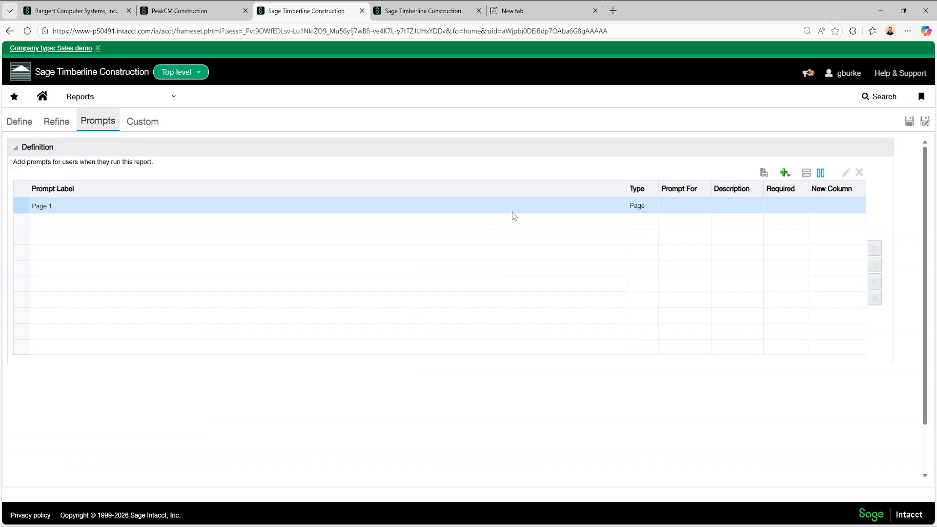
{"action": "left_click", "coordinate": [783, 173]}
{"action": "mouse_move", "coordinate": [791, 187]}
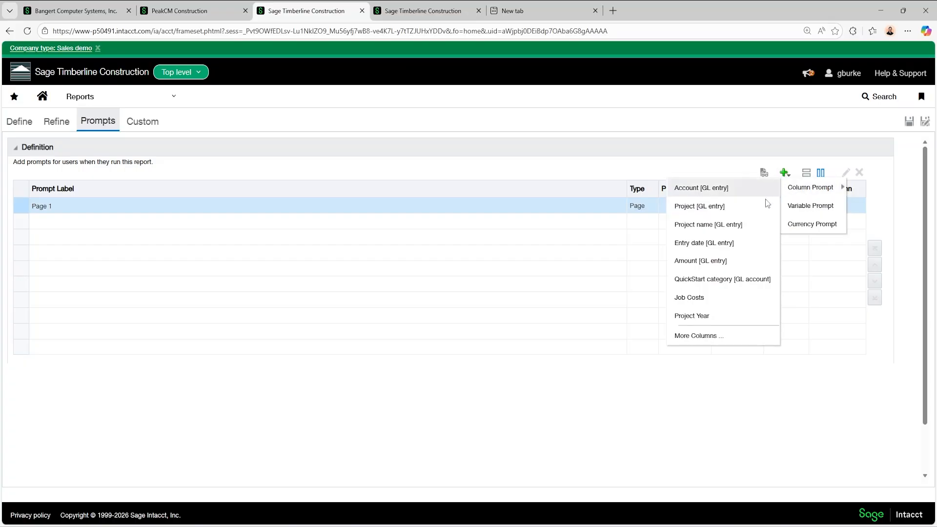
{"action": "left_click", "coordinate": [723, 242]}
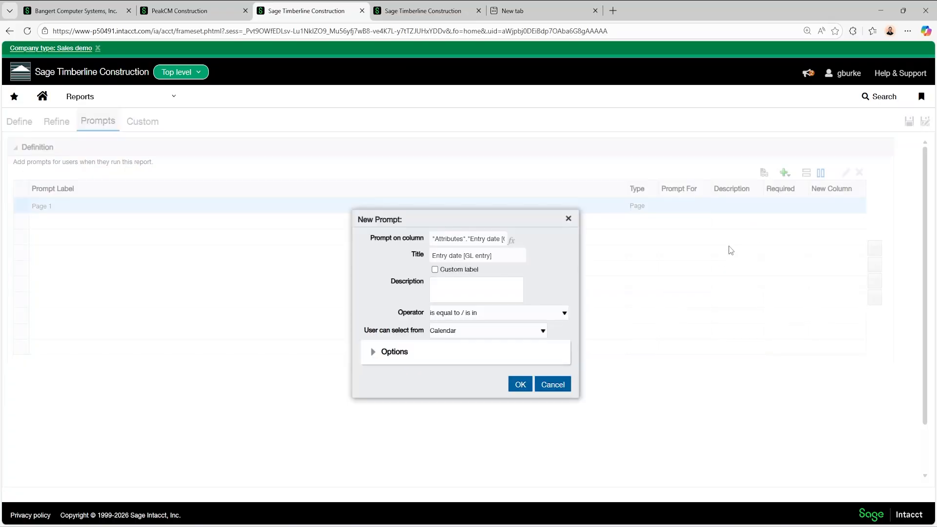
{"action": "left_click", "coordinate": [509, 317]}
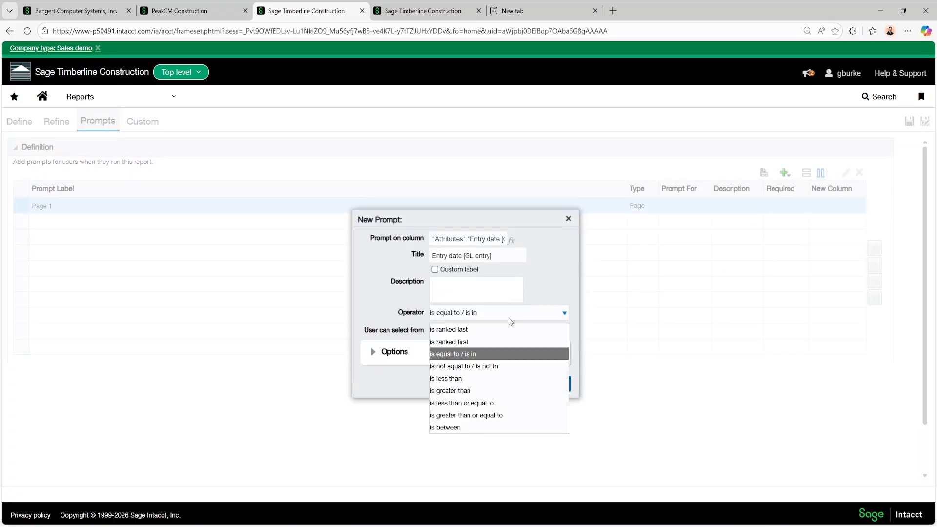
{"action": "left_click", "coordinate": [472, 403]}
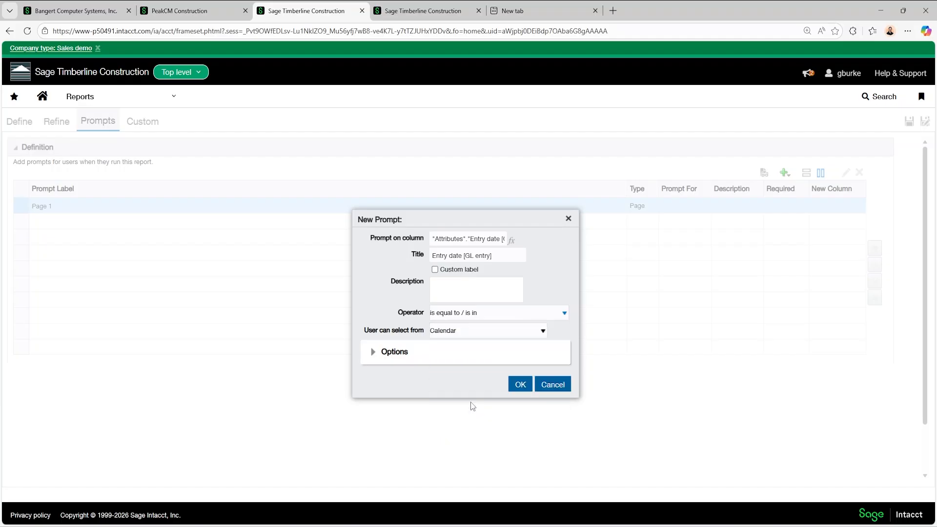
{"action": "left_click", "coordinate": [519, 385]}
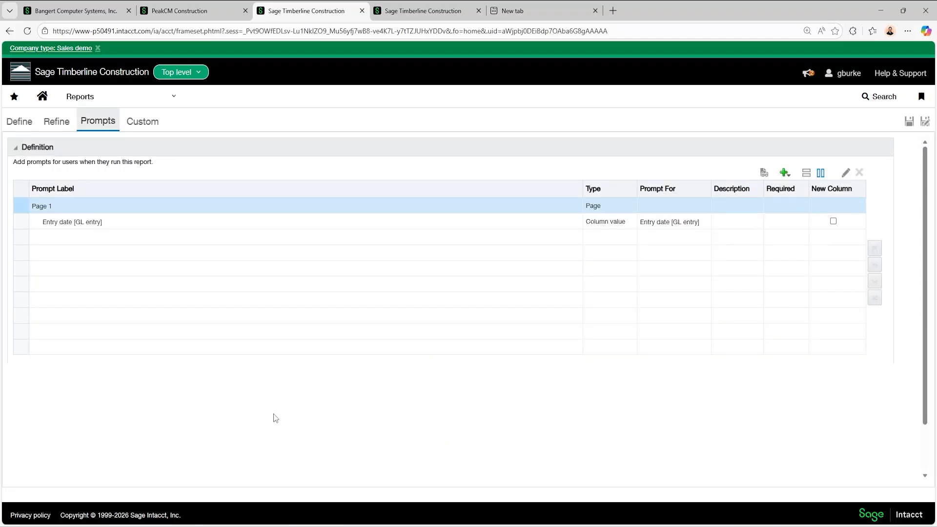
Preview the report with the Entry date prompt set to 01/10/2023
{"action": "left_click", "coordinate": [764, 173]}
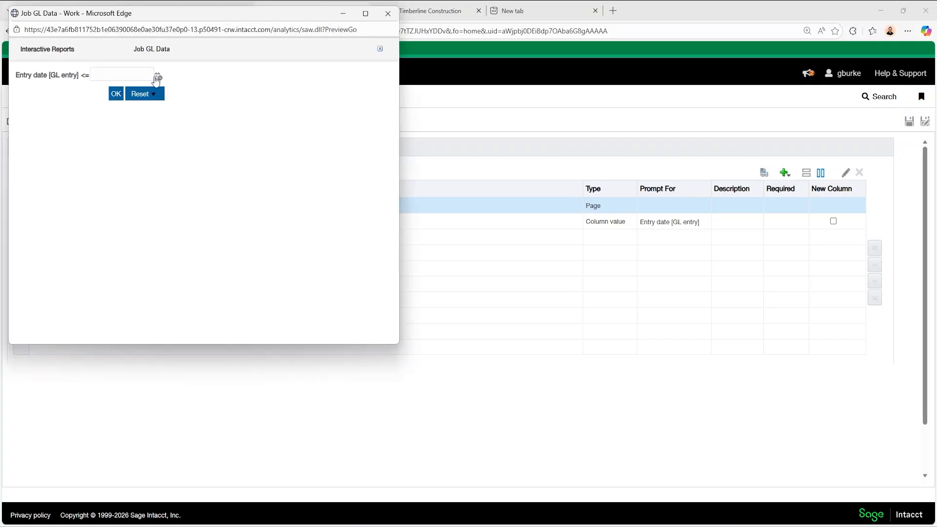
{"action": "left_click", "coordinate": [158, 78]}
{"action": "left_click", "coordinate": [231, 100]}
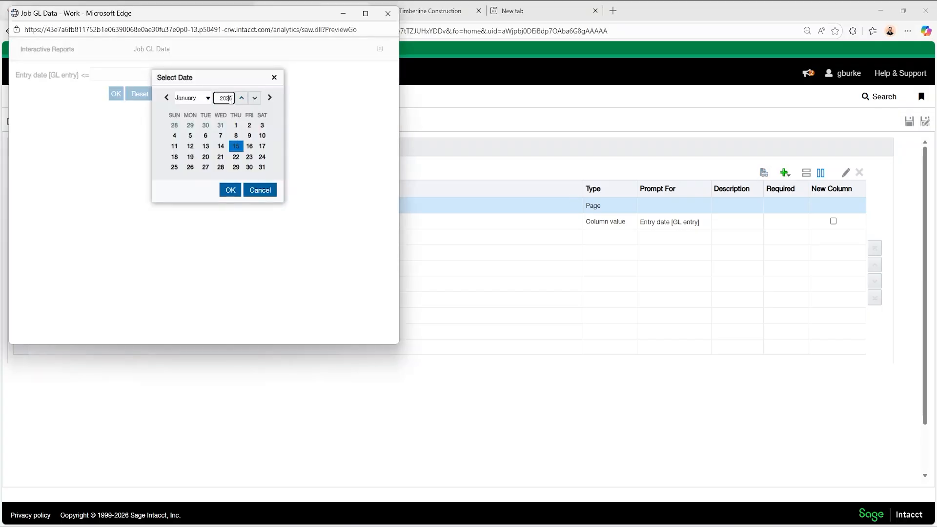
{"action": "type", "text": "3"}
{"action": "left_click", "coordinate": [205, 136]}
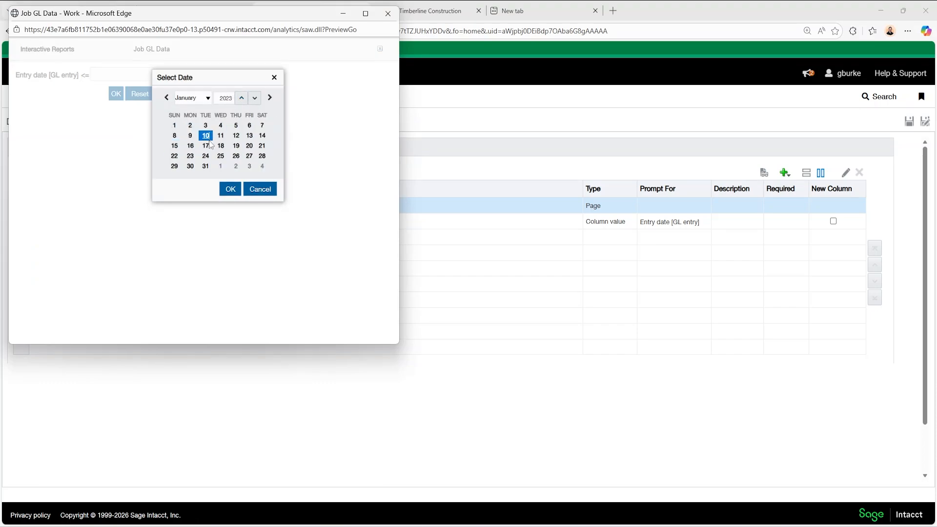
{"action": "left_click", "coordinate": [231, 189]}
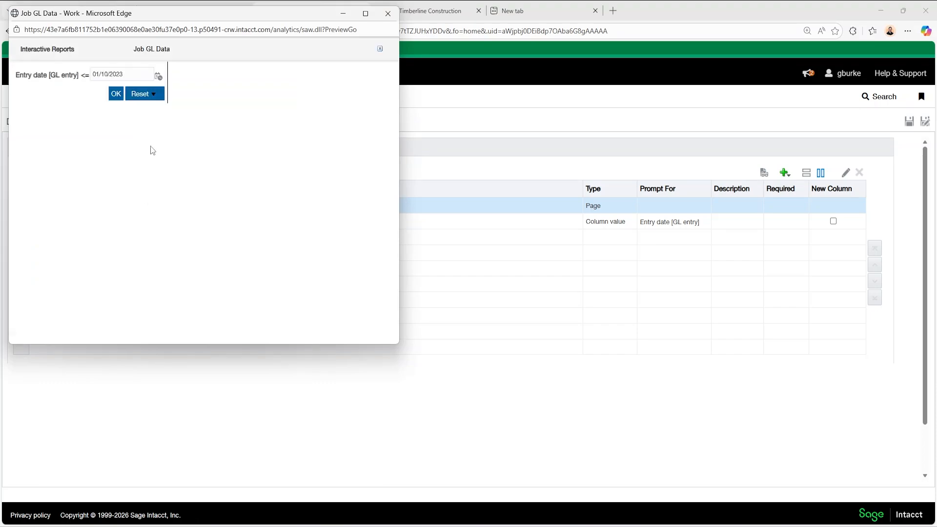
{"action": "left_click", "coordinate": [116, 93]}
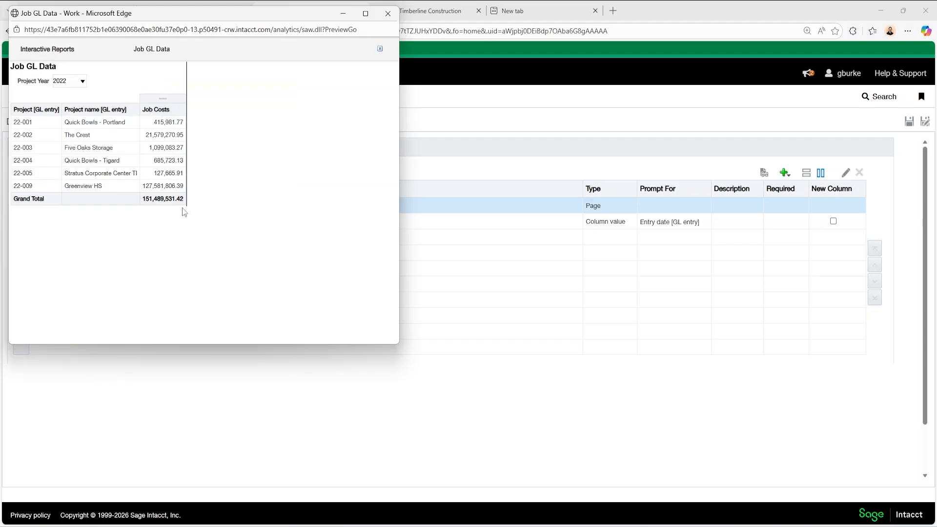
Show Project Year 2023 in the enlarged report preview and close the preview
{"action": "left_click", "coordinate": [81, 81]}
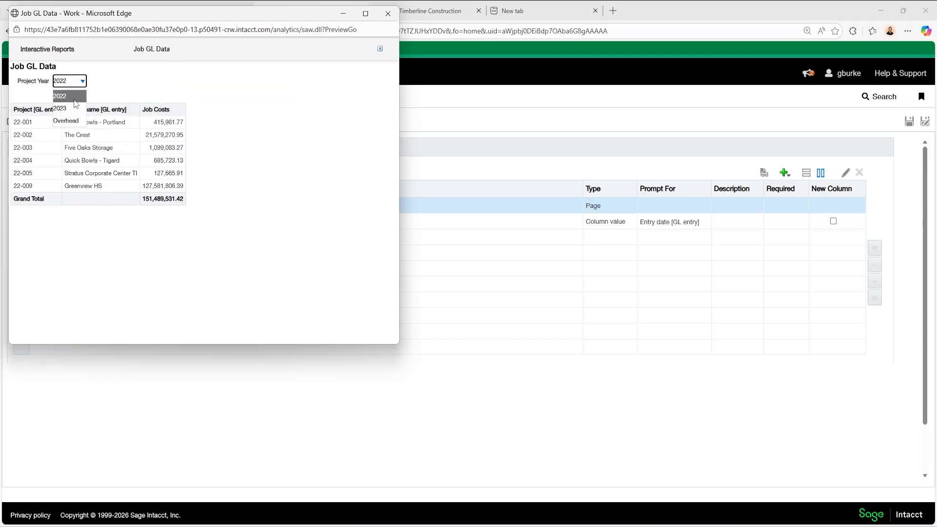
{"action": "left_click", "coordinate": [72, 106]}
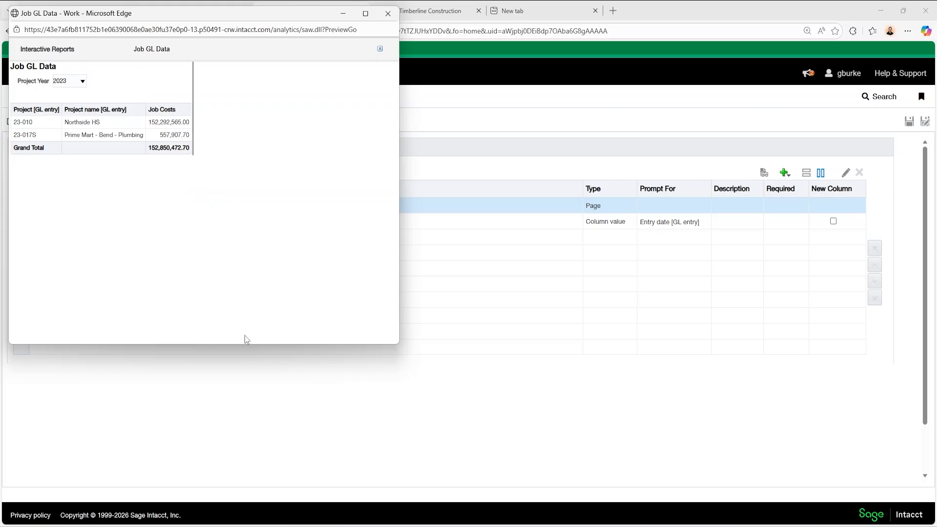
{"action": "left_click_drag", "start_coordinate": [398, 343], "coordinate": [550, 402]}
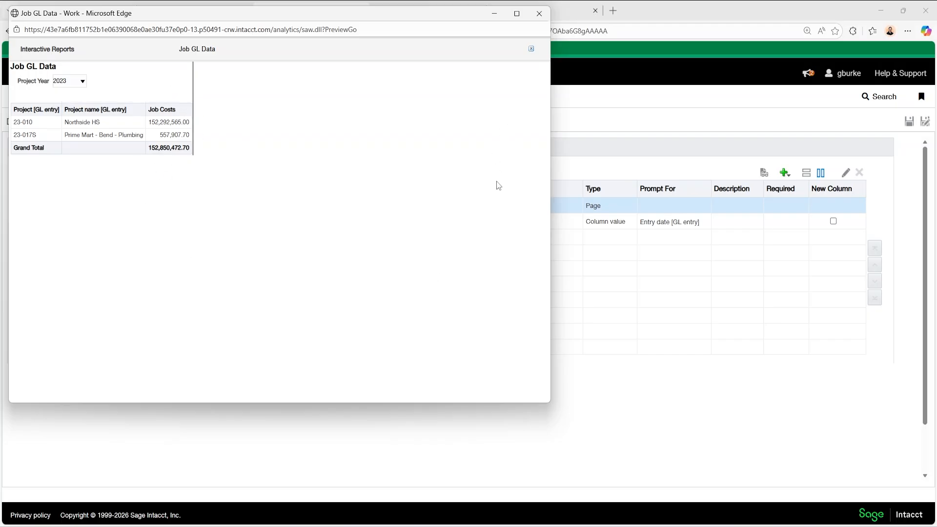
{"action": "left_click", "coordinate": [540, 15]}
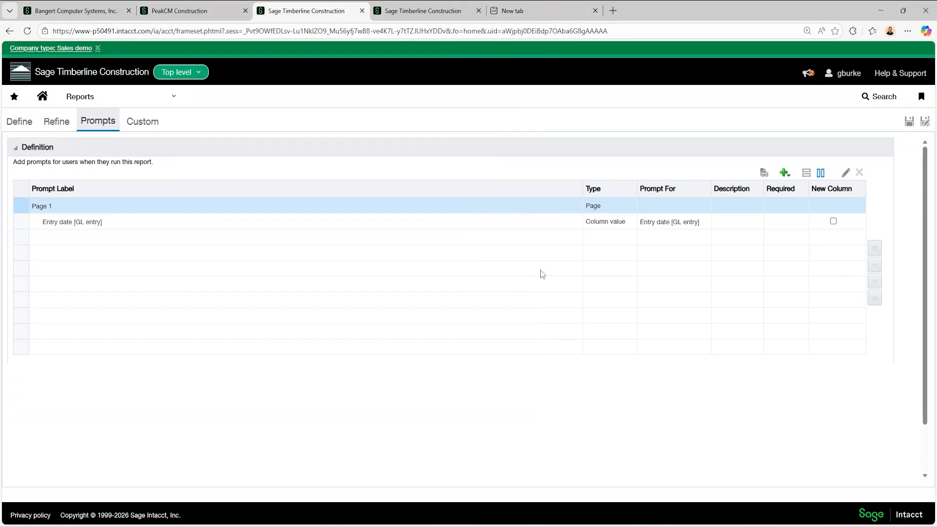
Delete the Entry date [GL entry] prompt from the report's prompt definition
{"action": "left_click", "coordinate": [558, 227]}
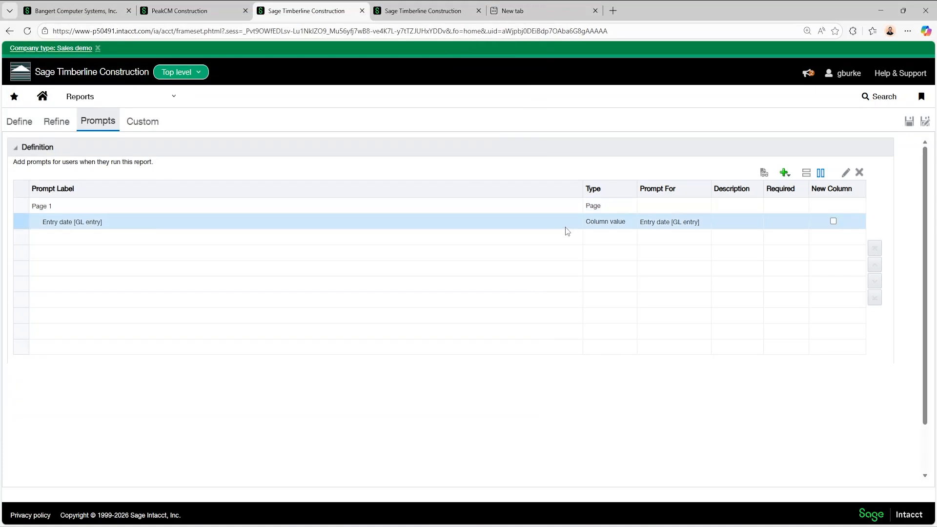
{"action": "left_click", "coordinate": [859, 174]}
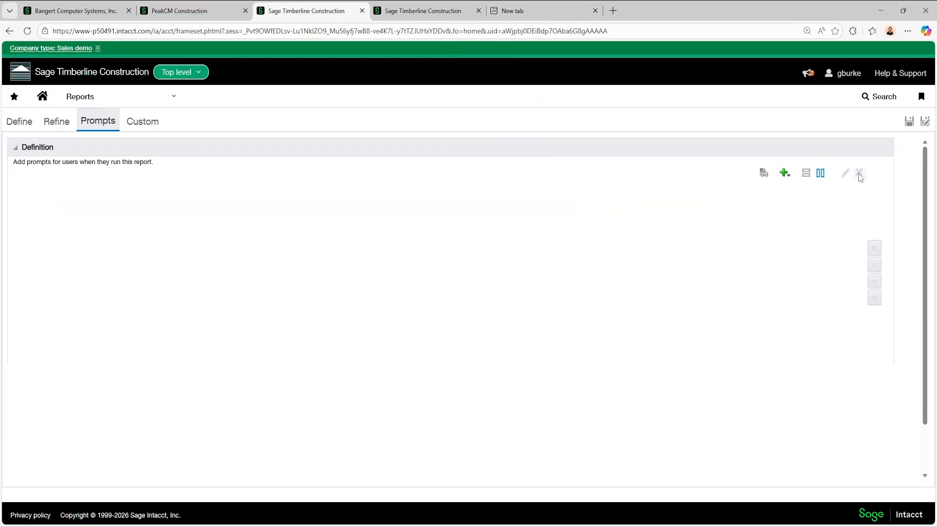
Add a variable prompt titled "As of Date" for the presentation variable asofdate, with Date as the variable data type
{"action": "left_click", "coordinate": [786, 174]}
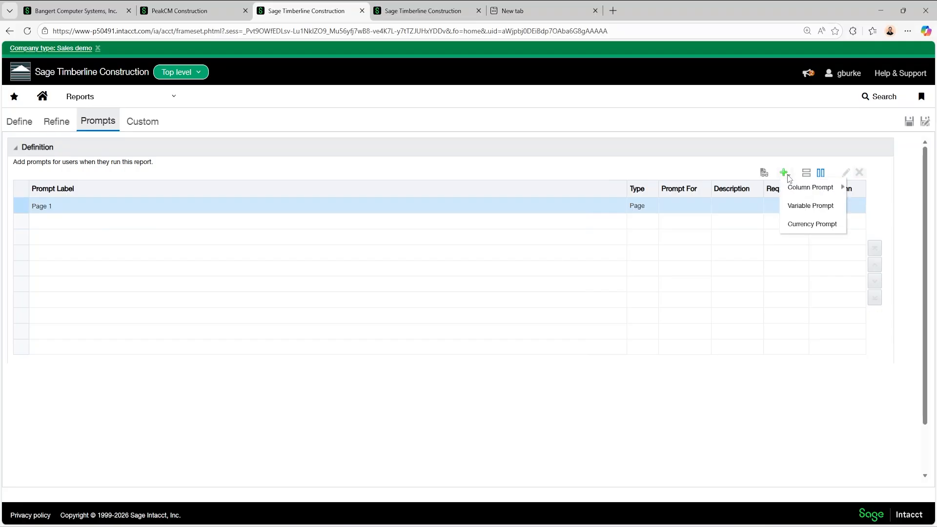
{"action": "left_click", "coordinate": [798, 205]}
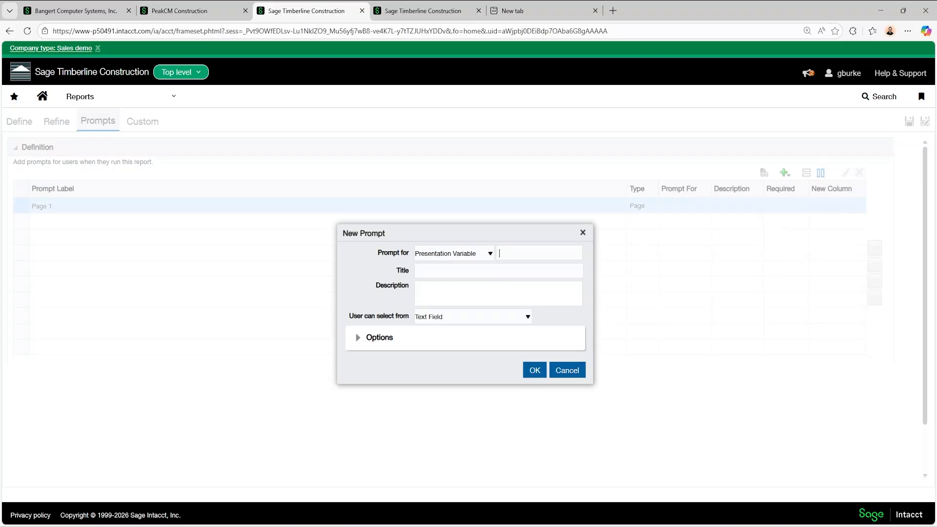
{"action": "type", "text": "asofdate"}
{"action": "left_click", "coordinate": [356, 340]}
{"action": "left_click", "coordinate": [459, 383]}
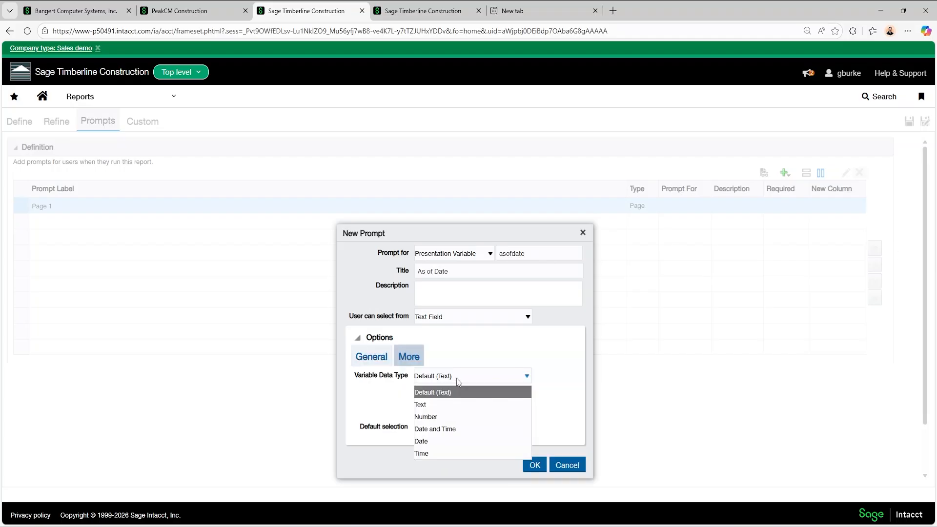
{"action": "left_click", "coordinate": [432, 441]}
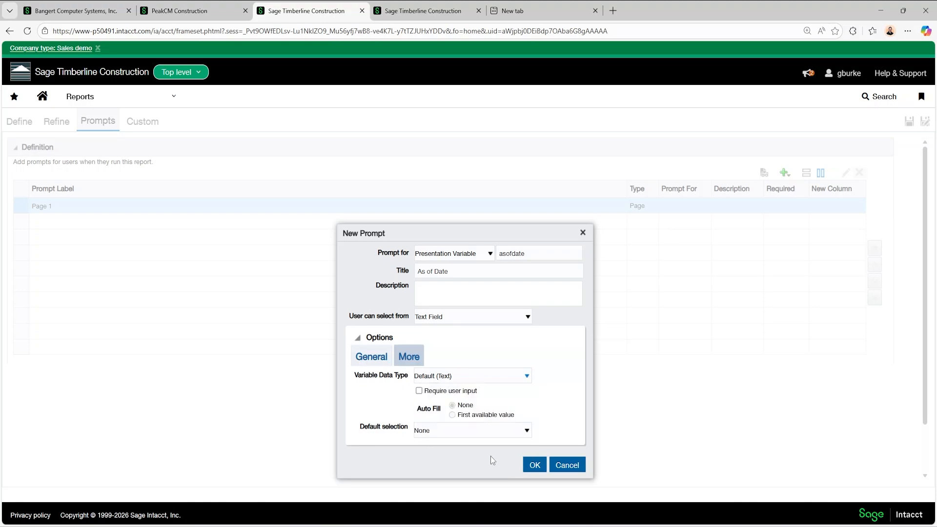
{"action": "left_click", "coordinate": [535, 466]}
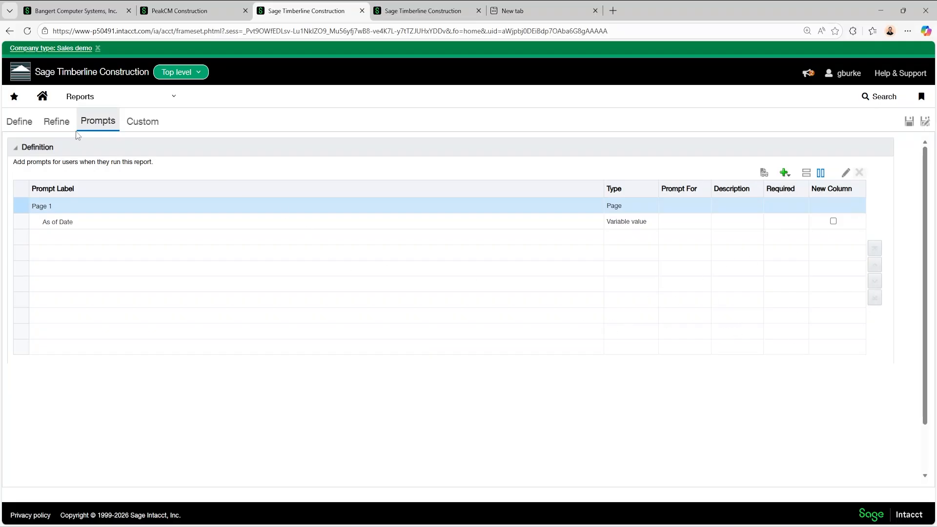
Start a new calculation column in the report and title it "Job Costs as of @{asofdate}"
{"action": "left_click", "coordinate": [57, 122]}
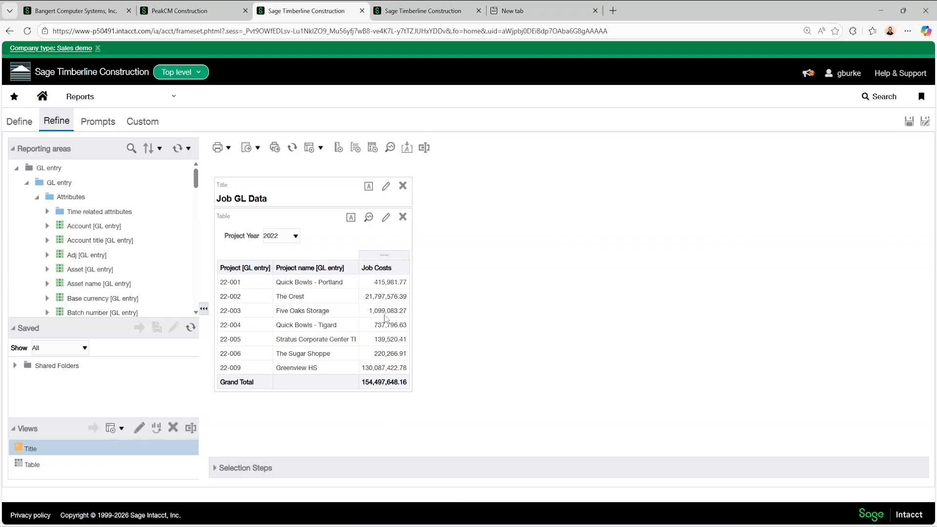
{"action": "left_click", "coordinate": [338, 148]}
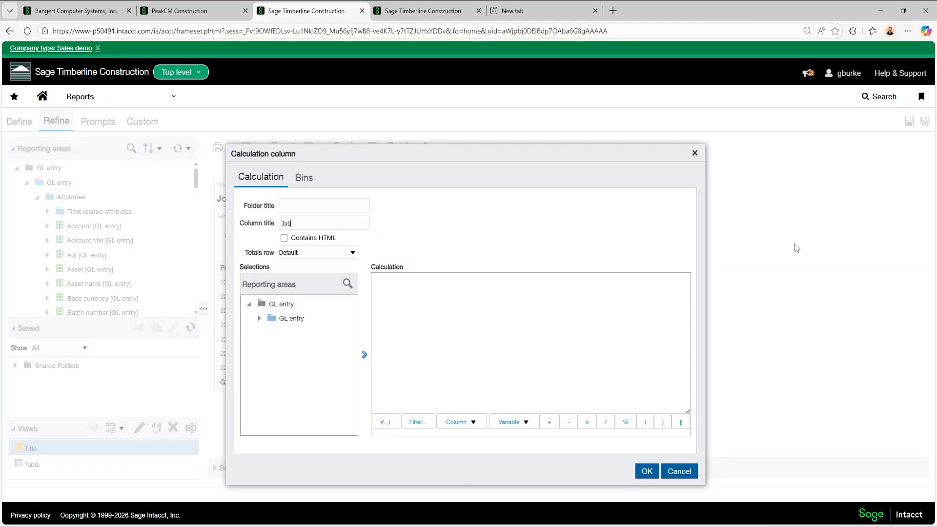
{"action": "type", "text": "Job Costs as of"}
{"action": "type", "text": "@{asofdate"}
{"action": "left_click_drag", "start_coordinate": [358, 225], "coordinate": [323, 227]}
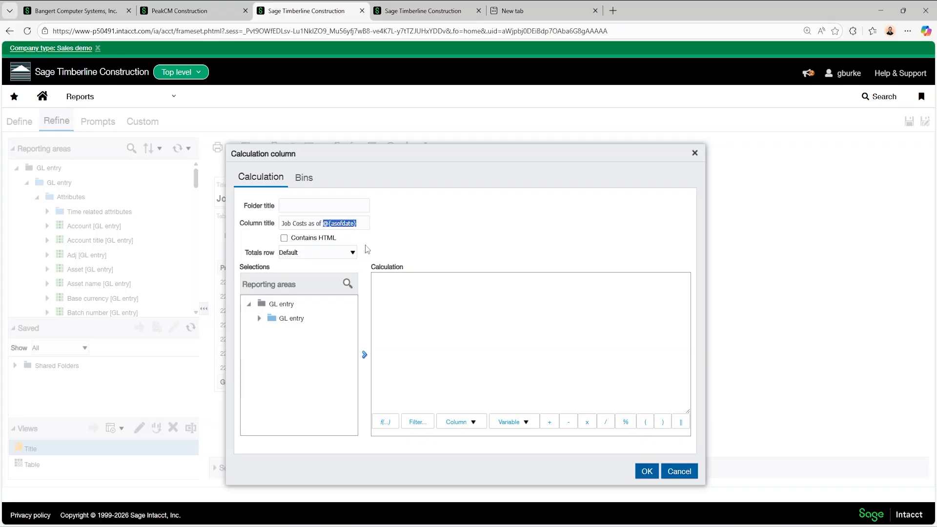
Insert the existing Job Costs column's formula into the new column's calculation
{"action": "left_click", "coordinate": [453, 292]}
{"action": "left_click", "coordinate": [474, 423]}
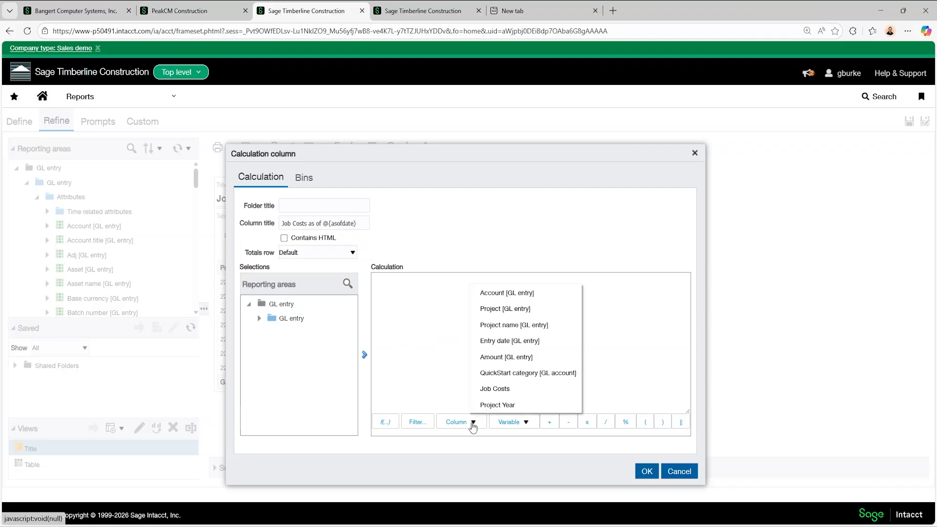
{"action": "left_click", "coordinate": [507, 389]}
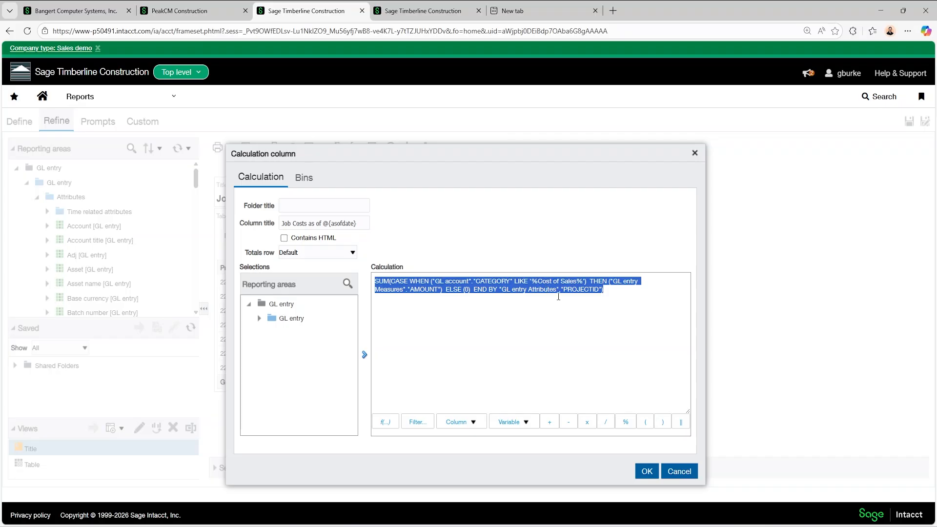
Break the formula with blank lines between the '%Cost of Sales%' condition and THEN to make room for another condition
{"action": "left_click", "coordinate": [595, 278]}
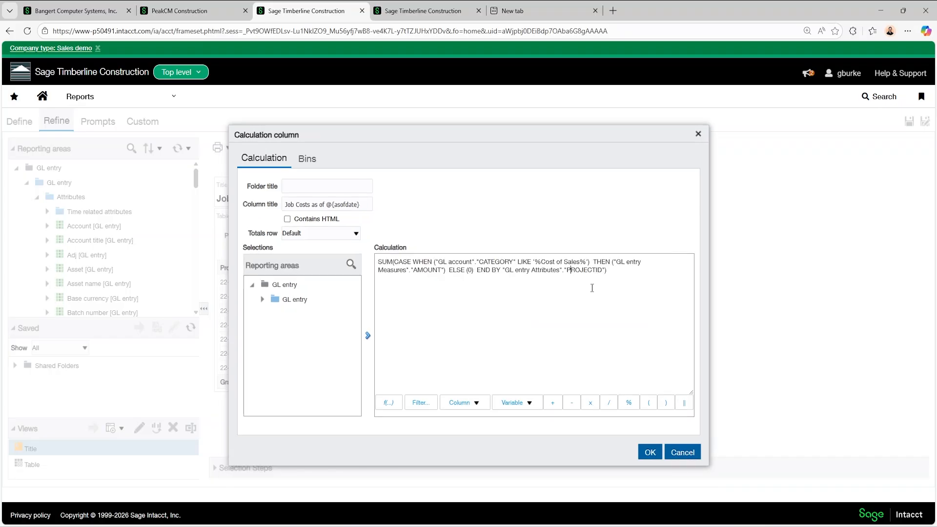
{"action": "left_click", "coordinate": [588, 262]}
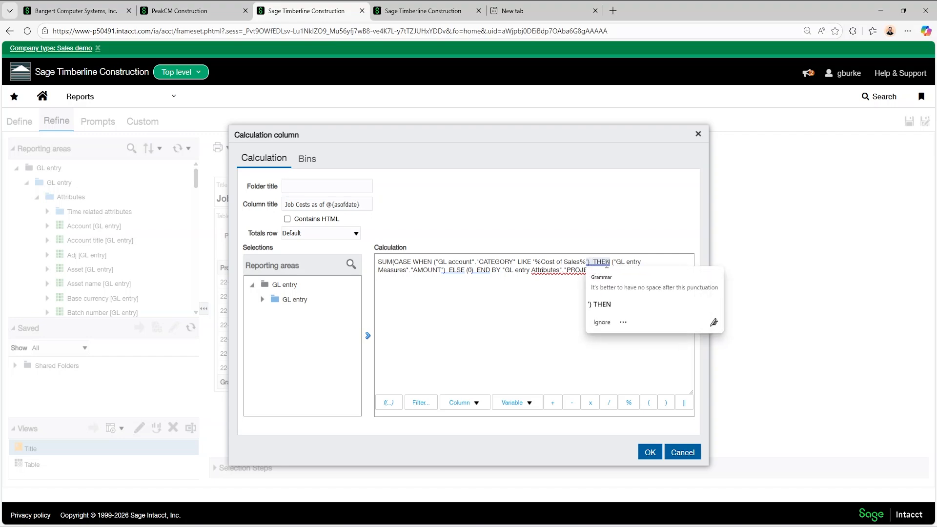
{"action": "left_click", "coordinate": [587, 262]}
{"action": "key", "text": "Return"}
{"action": "key", "text": "Return"}
{"action": "key", "text": "Return"}
{"action": "key", "text": "Return"}
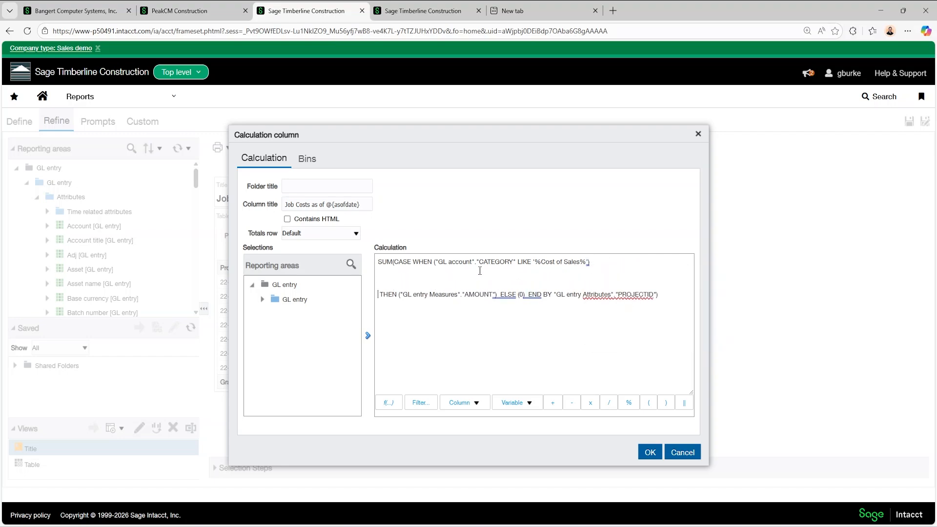
Add the condition AND "GL entry Attributes"."ENTRY_DATE" >= @{asofdate} before THEN, using the Entry date [GL entry] column
{"action": "left_click", "coordinate": [382, 278]}
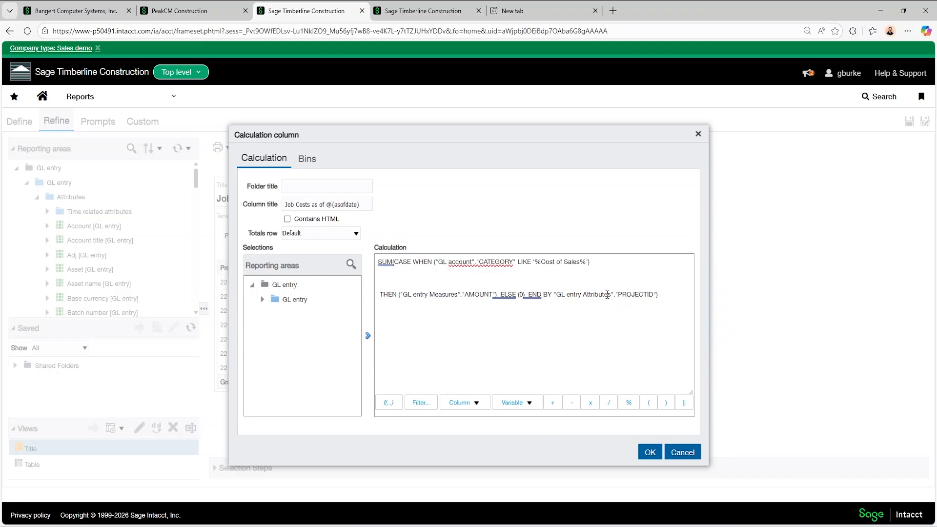
{"action": "type", "text": "AND"}
{"action": "left_click", "coordinate": [469, 403]}
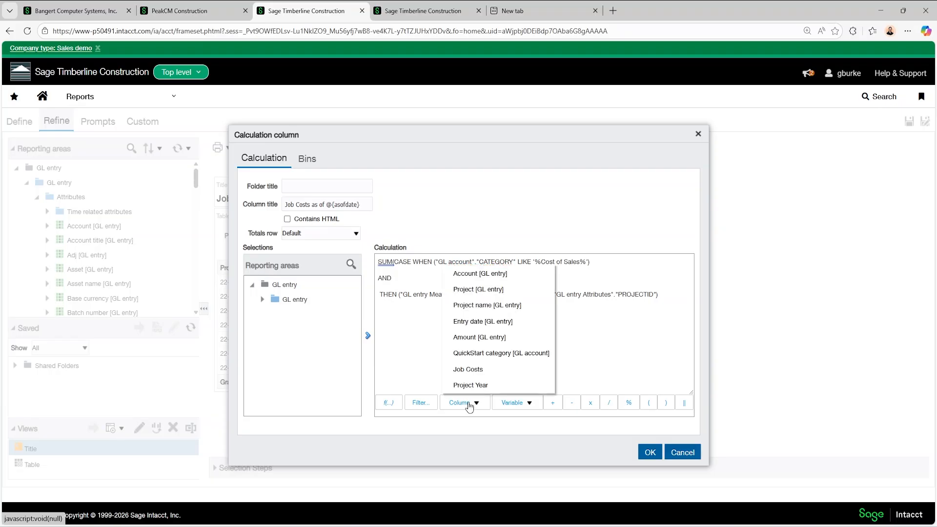
{"action": "left_click", "coordinate": [491, 322]}
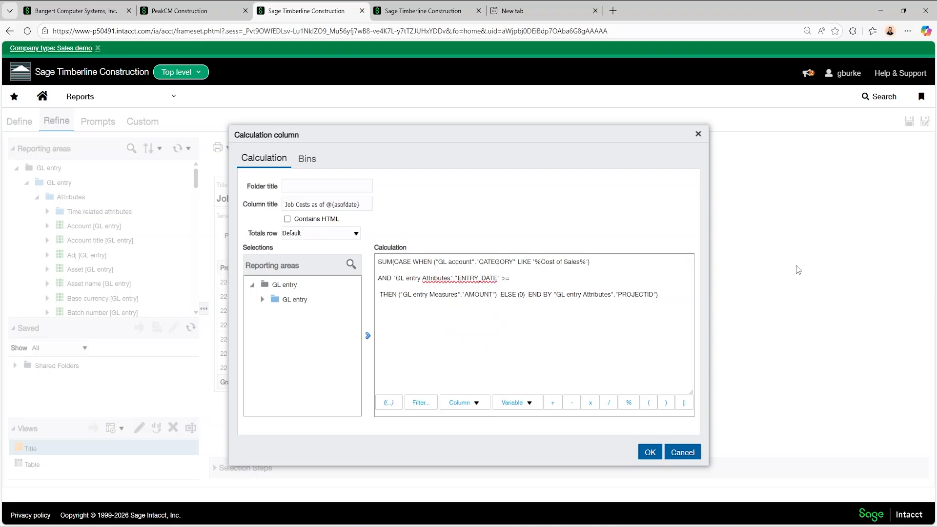
{"action": "type", "text": ">="}
{"action": "type", "text": "@{asofdate}"}
Wrap the entry date in the condition as CAST("GL entry Attributes"."ENTRY_DATE" AS DATE), with single spacing
{"action": "type", "text": "CAST"}
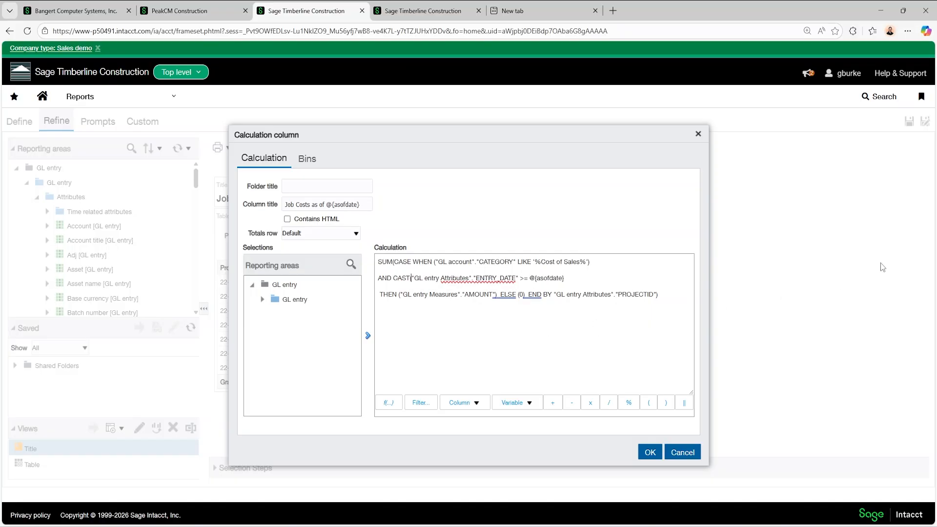
{"action": "left_click", "coordinate": [518, 278]}
{"action": "type", "text": "AS"}
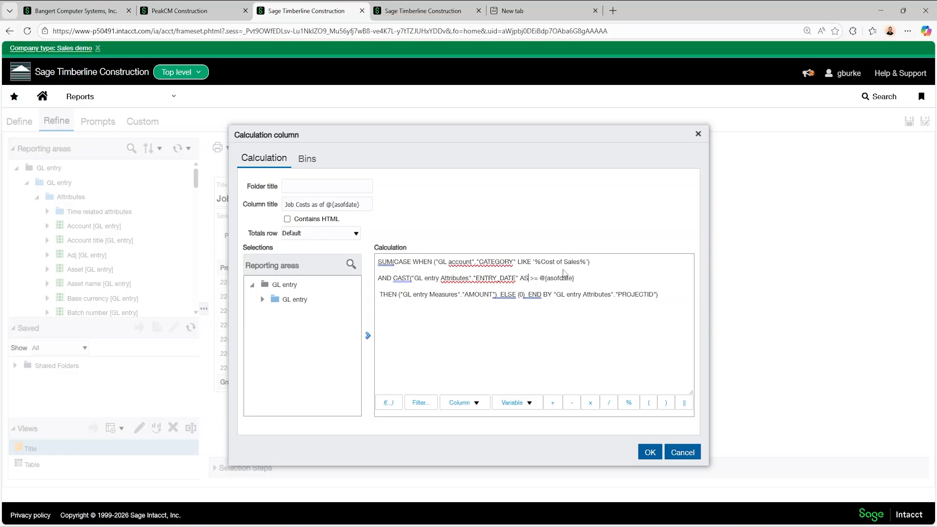
{"action": "left_click", "coordinate": [532, 280]}
{"action": "left_click", "coordinate": [520, 268]}
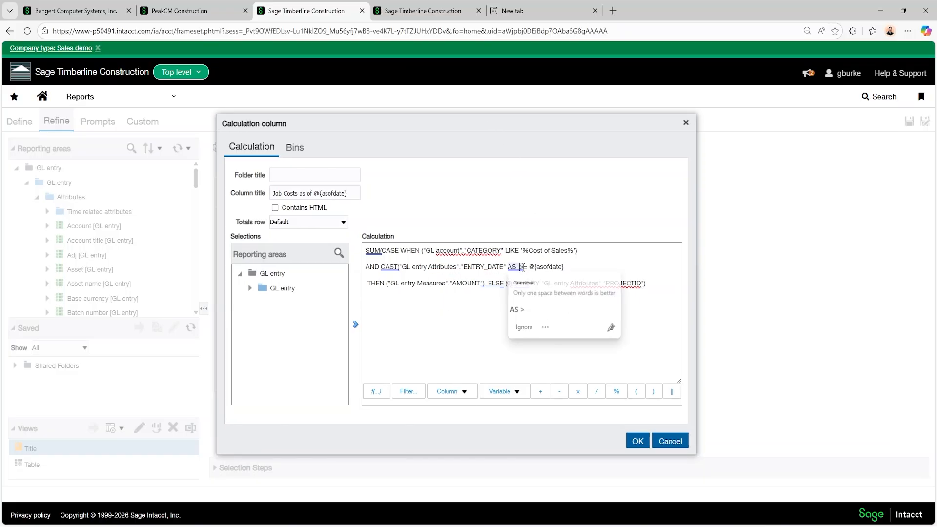
{"action": "type", "text": "DATE)"}
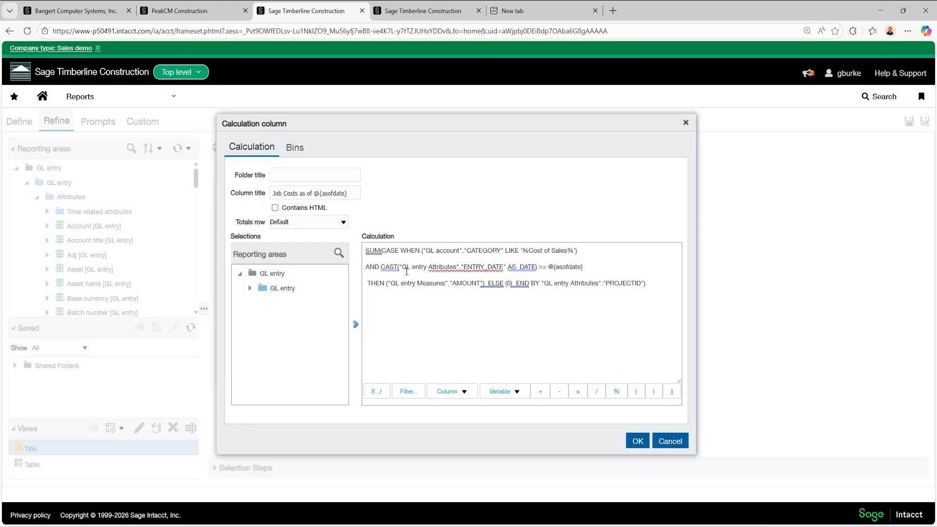
{"action": "left_click", "coordinate": [519, 267]}
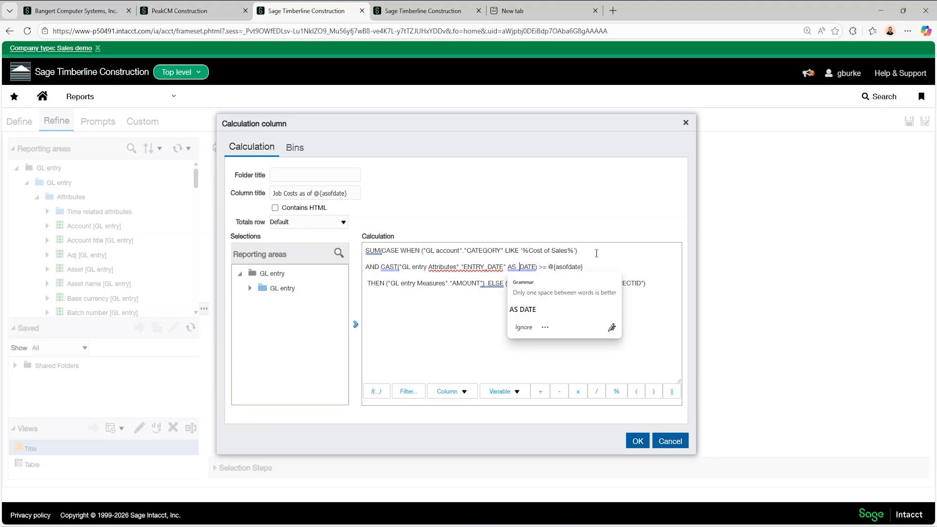
{"action": "key", "text": "BackSpace"}
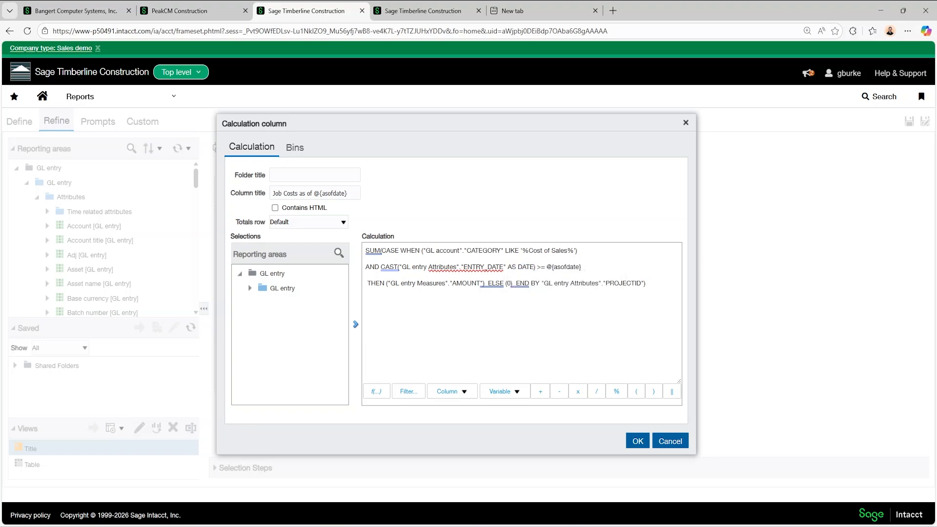
Wrap the presentation variable in the condition as CAST(@{asofdate} AS DATE)
{"action": "type", "text": "CAST("}
{"action": "left_click", "coordinate": [617, 267]}
{"action": "type", "text": "as DATE"}
Change the date comparison operator to <= and accept the calculation column
{"action": "left_click", "coordinate": [473, 251]}
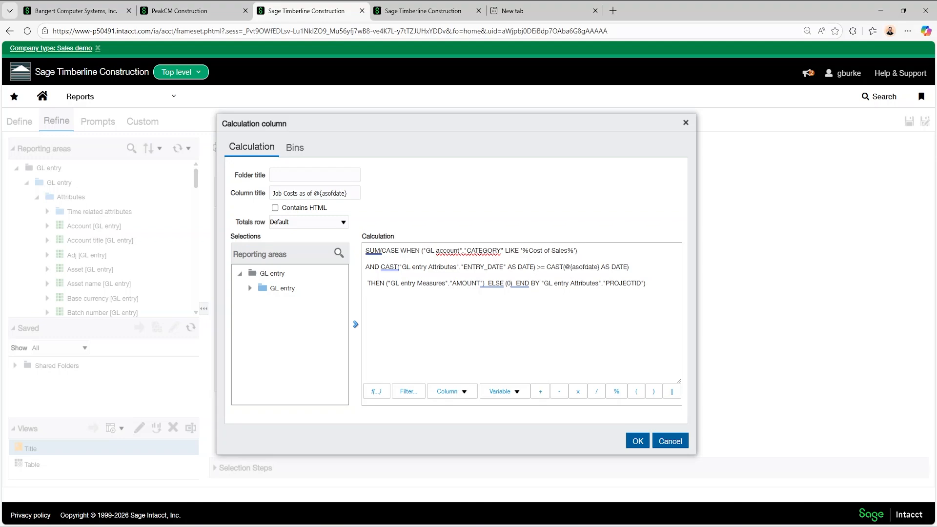
{"action": "key", "text": "BackSpace"}
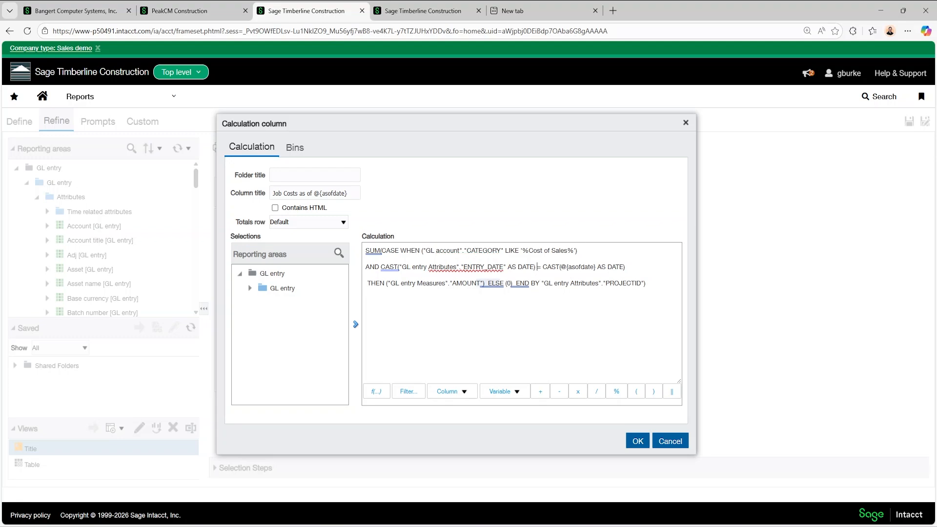
{"action": "type", "text": "<"}
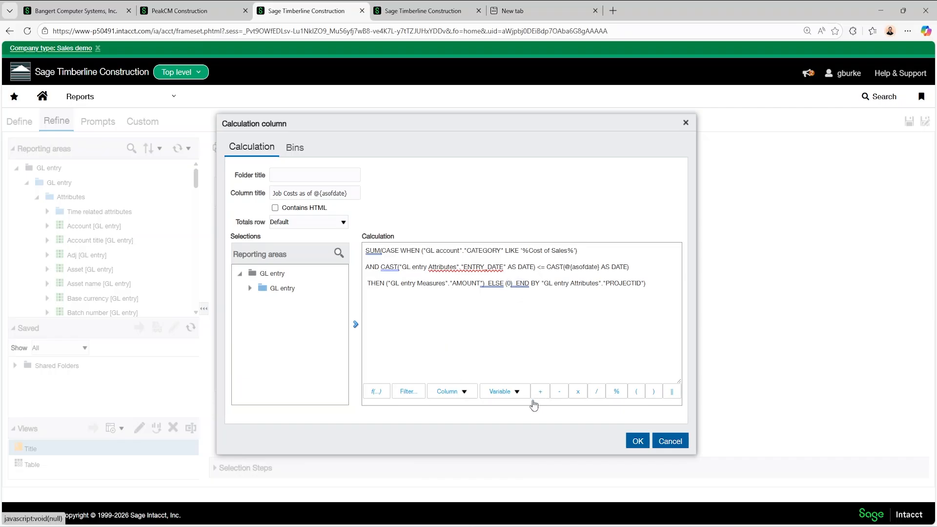
{"action": "left_click_drag", "start_coordinate": [367, 124], "coordinate": [616, 162]}
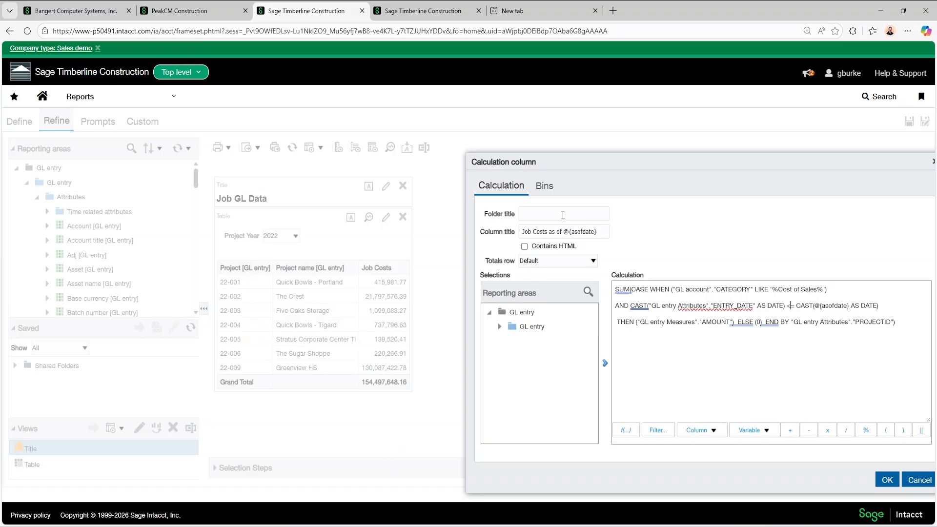
{"action": "left_click_drag", "start_coordinate": [565, 167], "coordinate": [302, 127]}
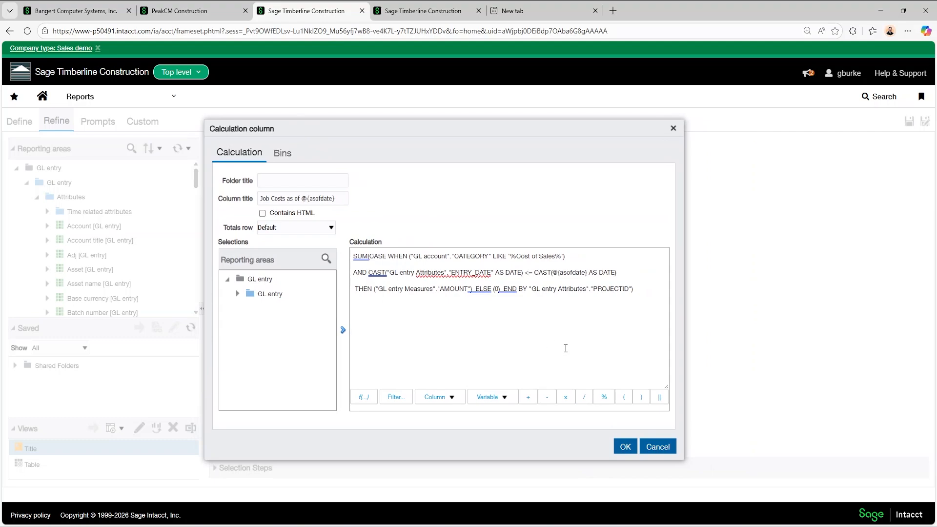
{"action": "left_click", "coordinate": [626, 447]}
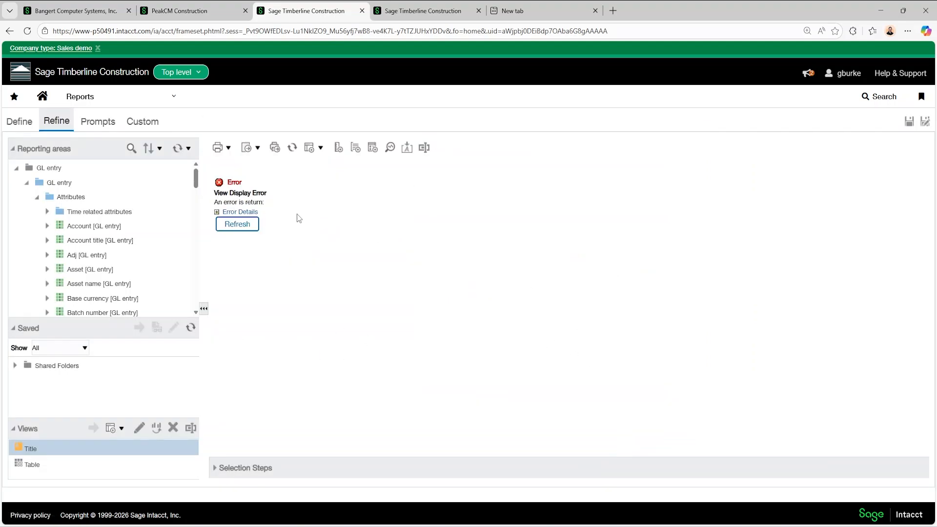
Expand the error details of the report view and save the report
{"action": "left_click", "coordinate": [240, 212]}
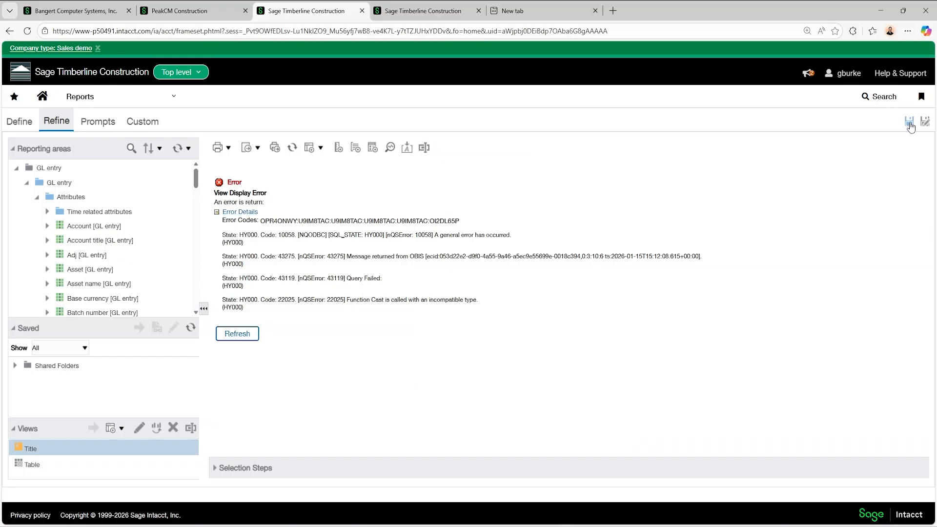
{"action": "left_click", "coordinate": [910, 122]}
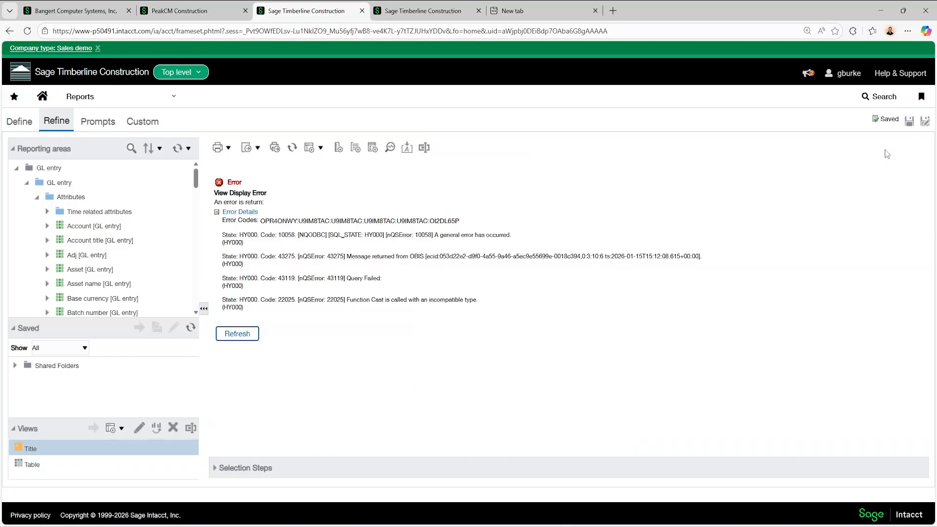
Duplicate the browser tab and open the Interactive Custom Reports list in it, dismissing the embedded page alert
{"action": "right_click", "coordinate": [340, 17]}
{"action": "left_click", "coordinate": [364, 76]}
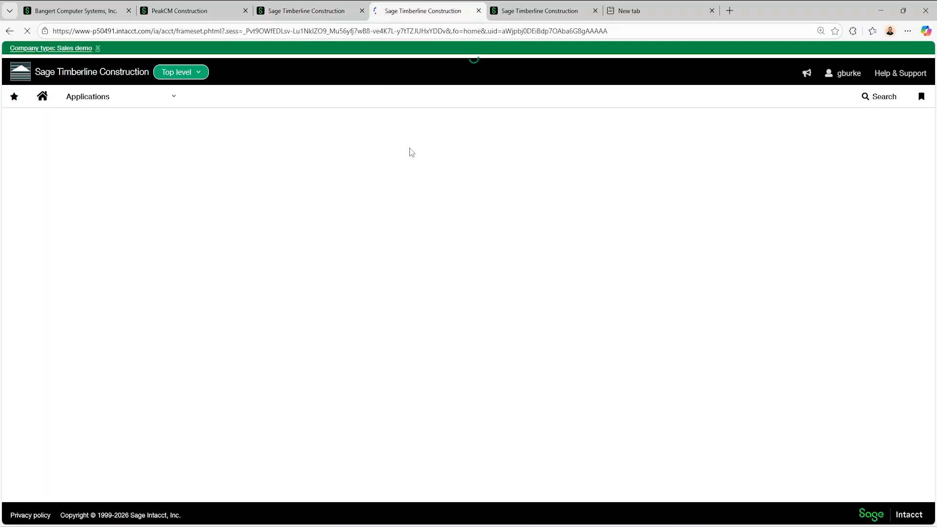
{"action": "left_click", "coordinate": [119, 100]}
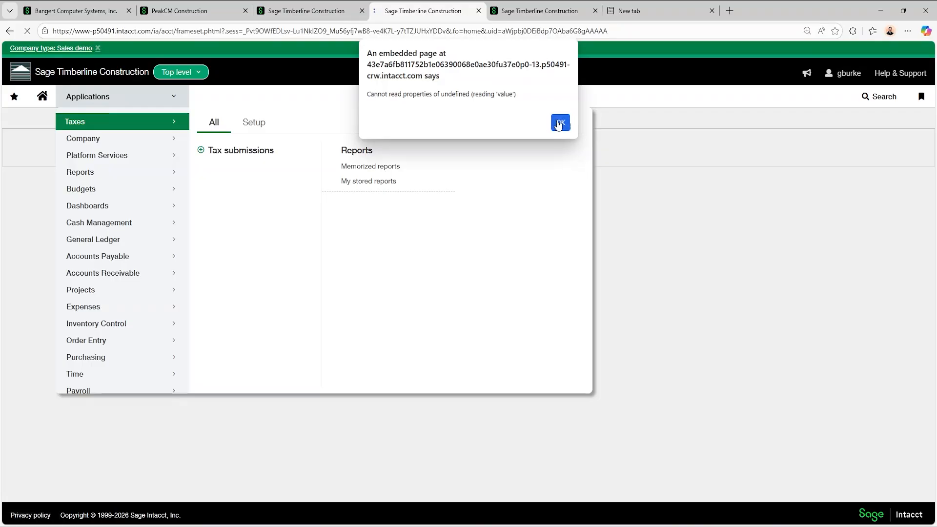
{"action": "left_click", "coordinate": [559, 124]}
{"action": "mouse_move", "coordinate": [90, 176]}
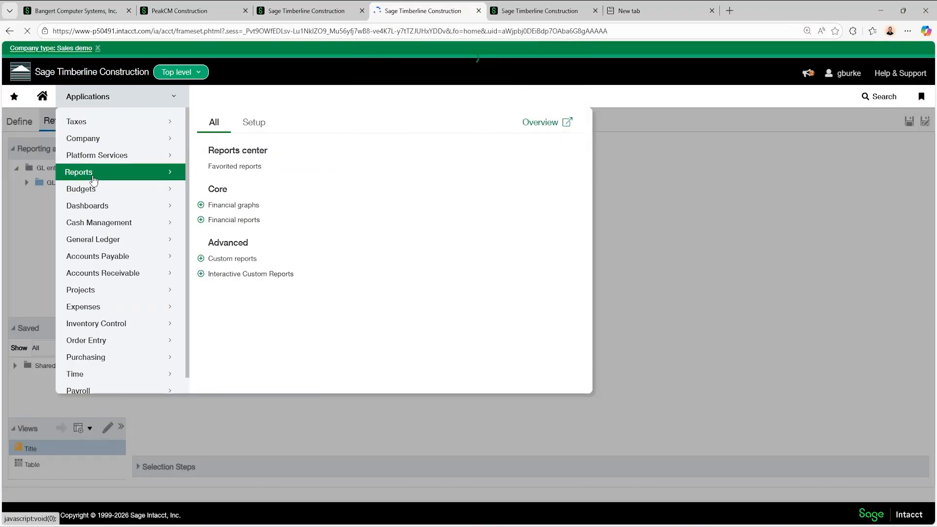
{"action": "left_click", "coordinate": [257, 265]}
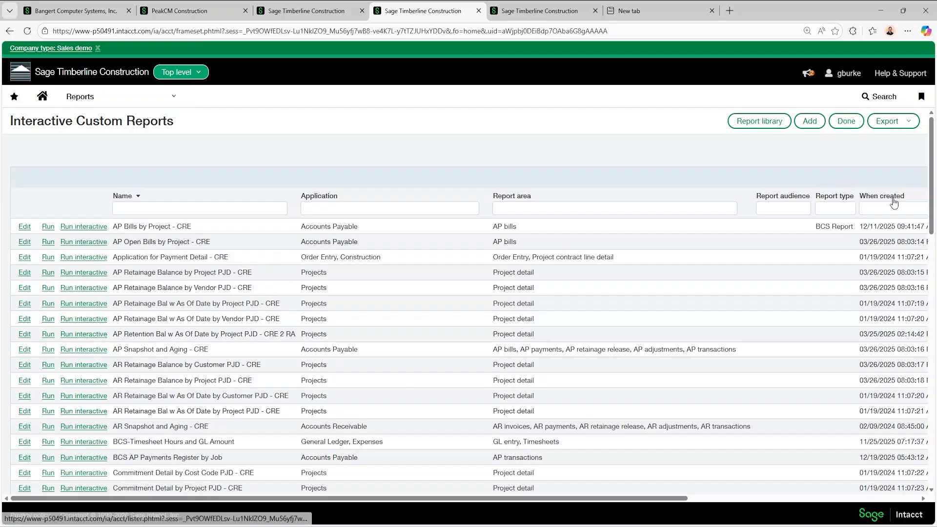
Sort the custom reports by creation date, newest first, and run Job GL Data interactively
{"action": "left_click", "coordinate": [893, 200]}
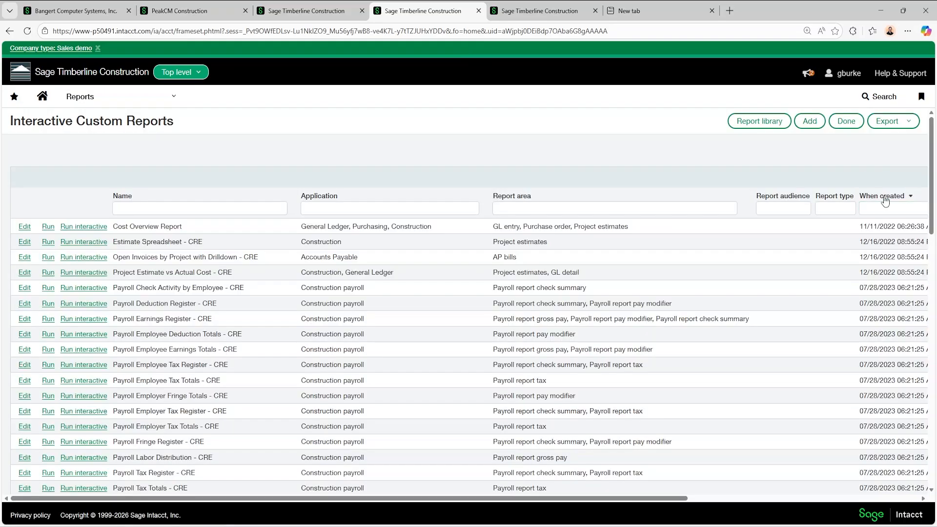
{"action": "left_click", "coordinate": [884, 197]}
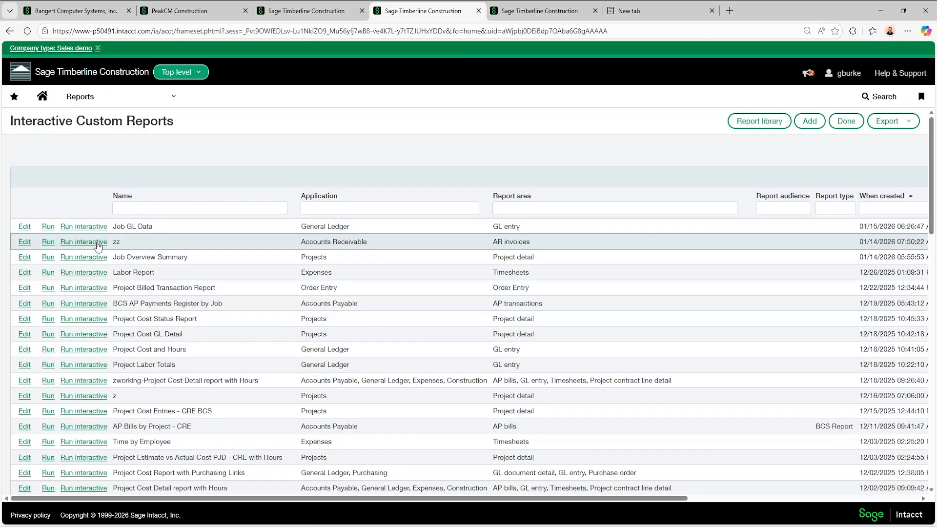
{"action": "left_click", "coordinate": [75, 227]}
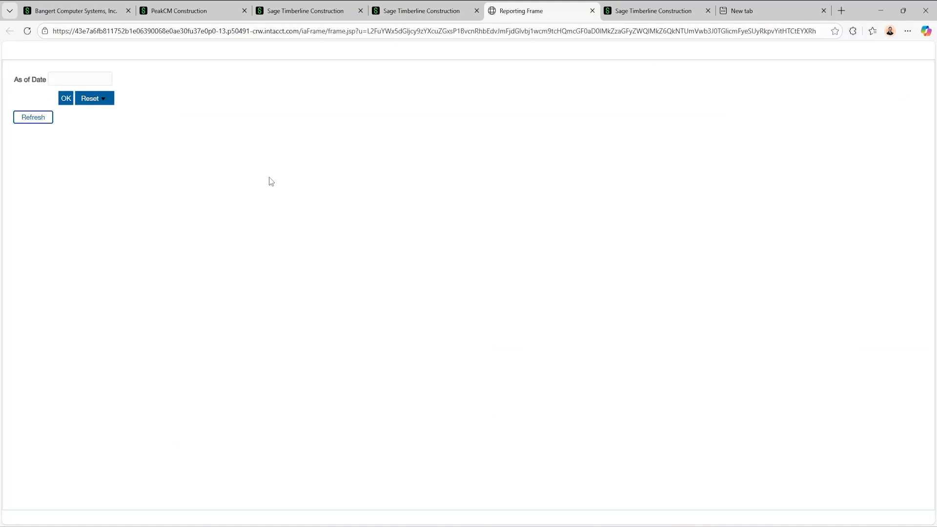
Set the As of Date prompt to 01/10/2023 and generate the report
{"action": "left_click", "coordinate": [97, 84]}
{"action": "type", "text": "01/10/2023"}
{"action": "left_click", "coordinate": [66, 100]}
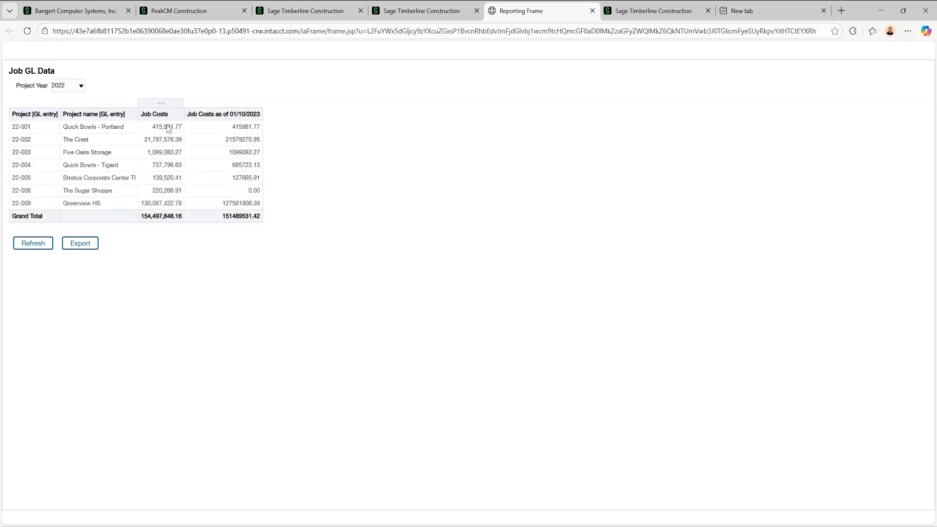
Compare the Job Costs values with the Job Costs as of 01/10/2023 column, especially for The Sugar Shoppe
{"action": "left_click_drag", "start_coordinate": [166, 147], "coordinate": [166, 193]}
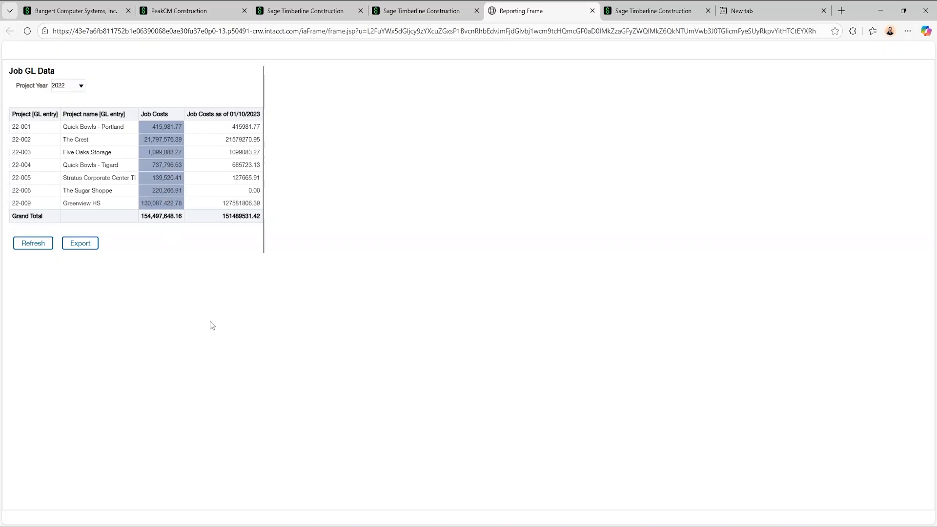
{"action": "left_click", "coordinate": [235, 191]}
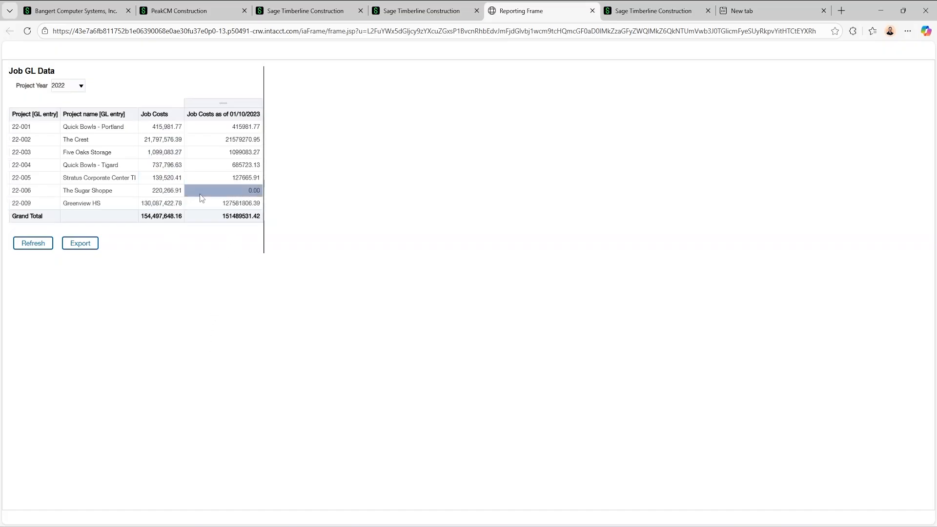
{"action": "left_click", "coordinate": [170, 193]}
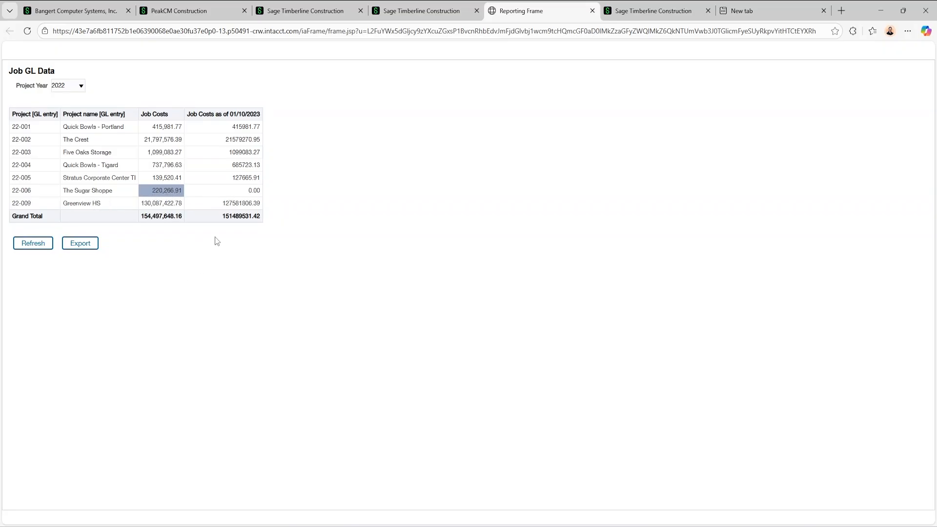
{"action": "left_click", "coordinate": [238, 192]}
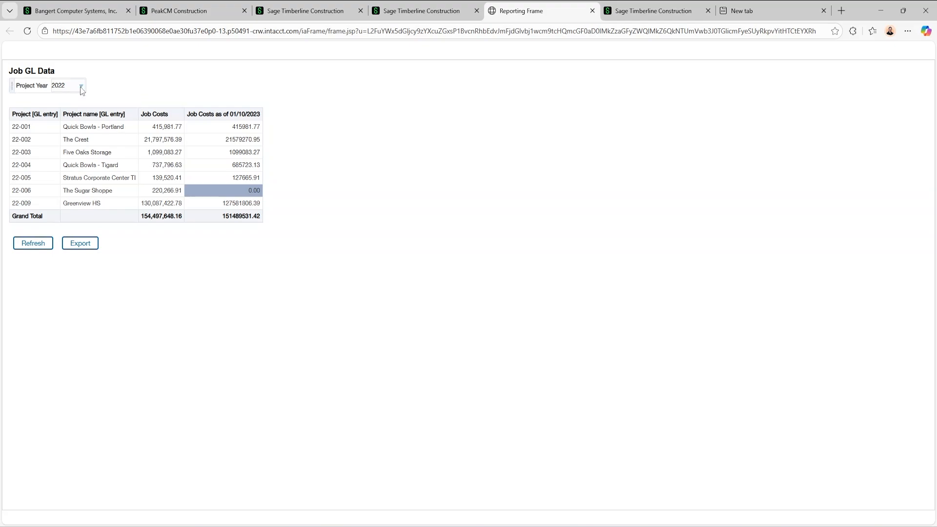
Switch the report's Project Year to 2024 and compare the Job Costs values with the Job Costs as of 01/10/2023 column
{"action": "left_click", "coordinate": [78, 86]}
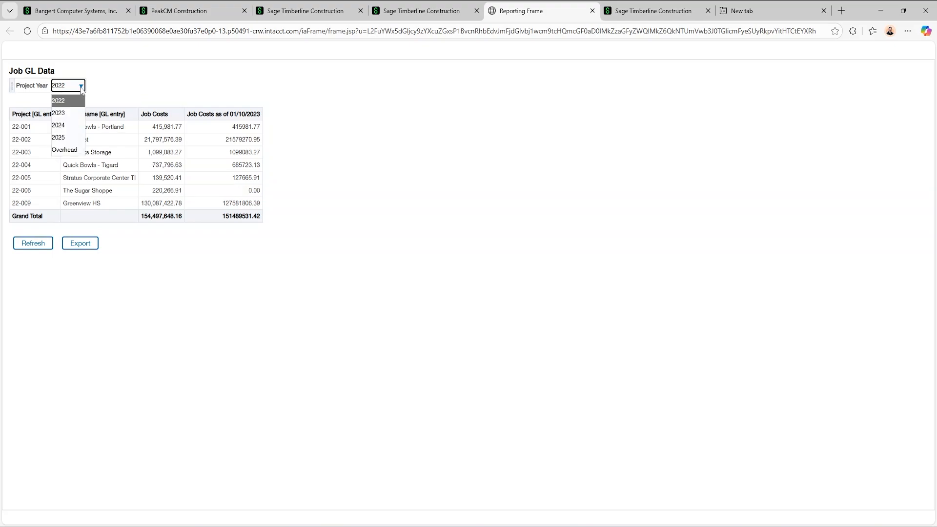
{"action": "left_click", "coordinate": [71, 125]}
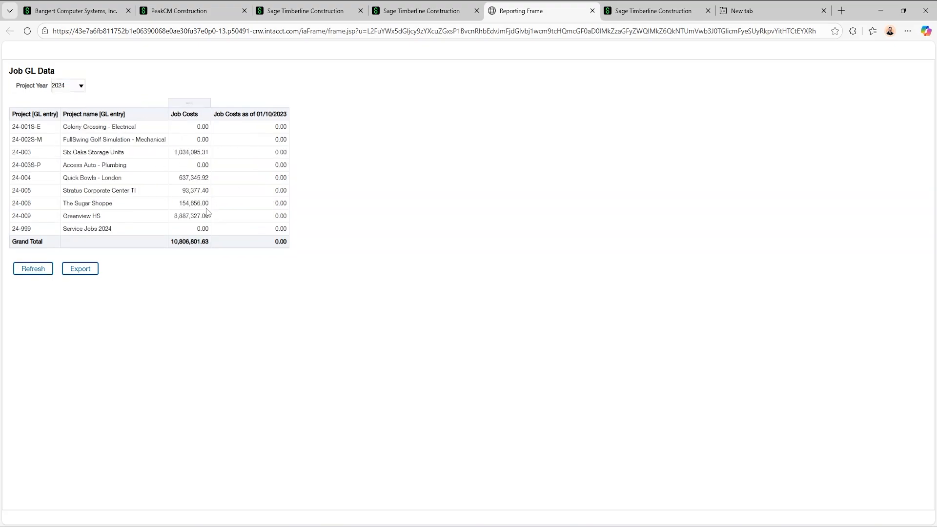
{"action": "left_click_drag", "start_coordinate": [206, 230], "coordinate": [208, 152]}
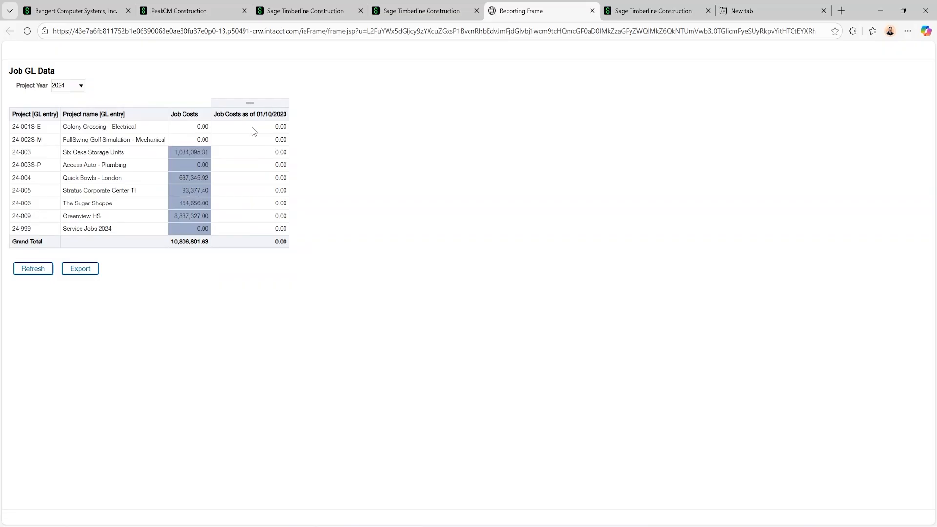
{"action": "left_click_drag", "start_coordinate": [253, 128], "coordinate": [254, 232]}
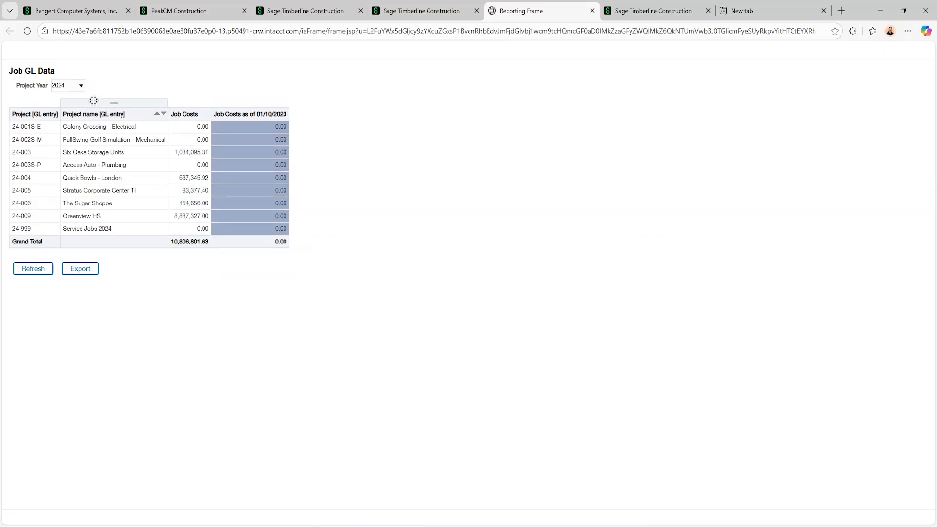
{"action": "left_click", "coordinate": [79, 86]}
{"action": "left_click", "coordinate": [208, 155]}
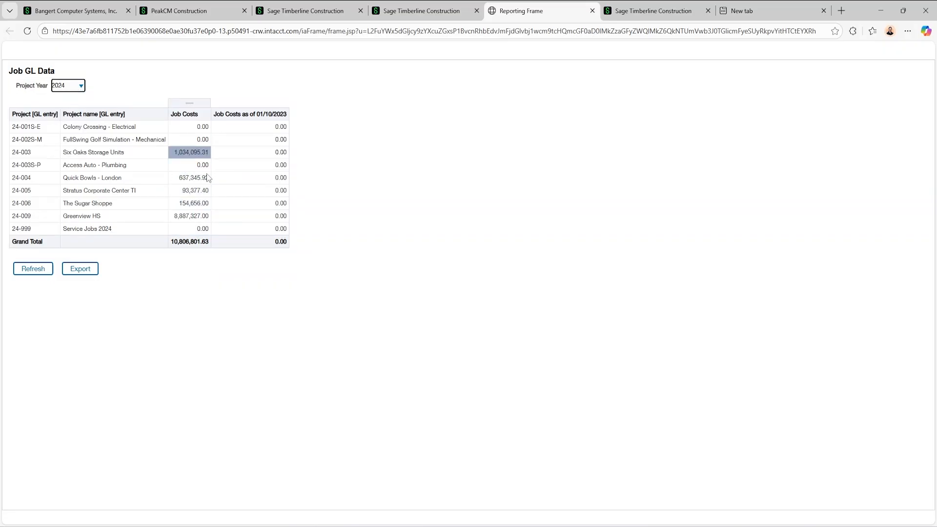
{"action": "left_click", "coordinate": [204, 230], "text": "shift"}
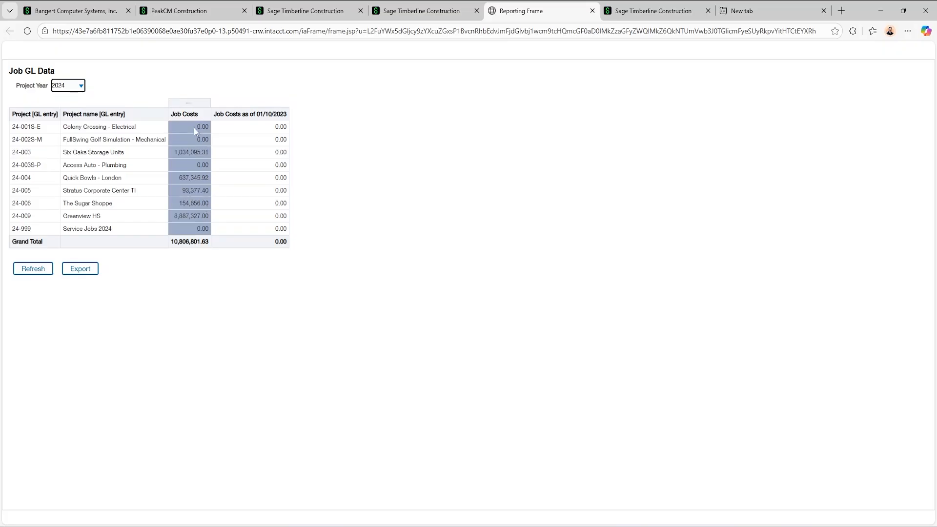
{"action": "left_click", "coordinate": [199, 230]}
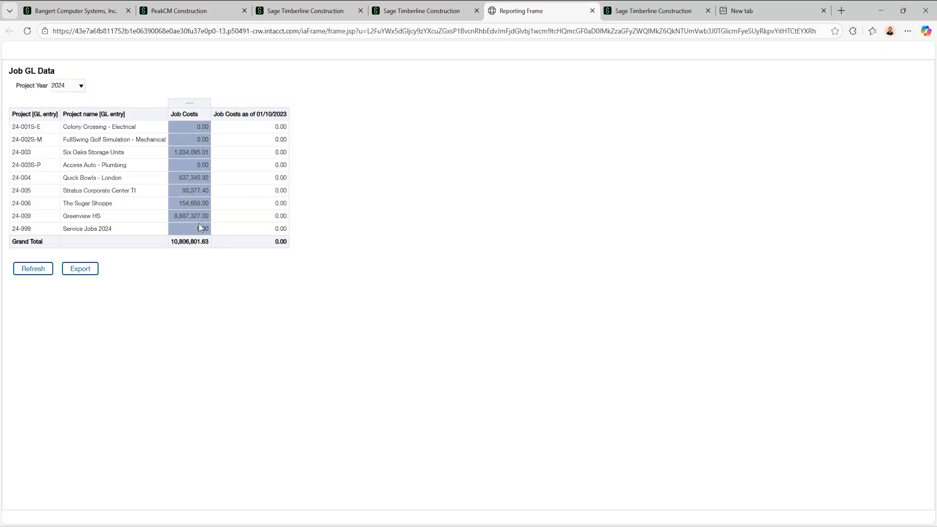